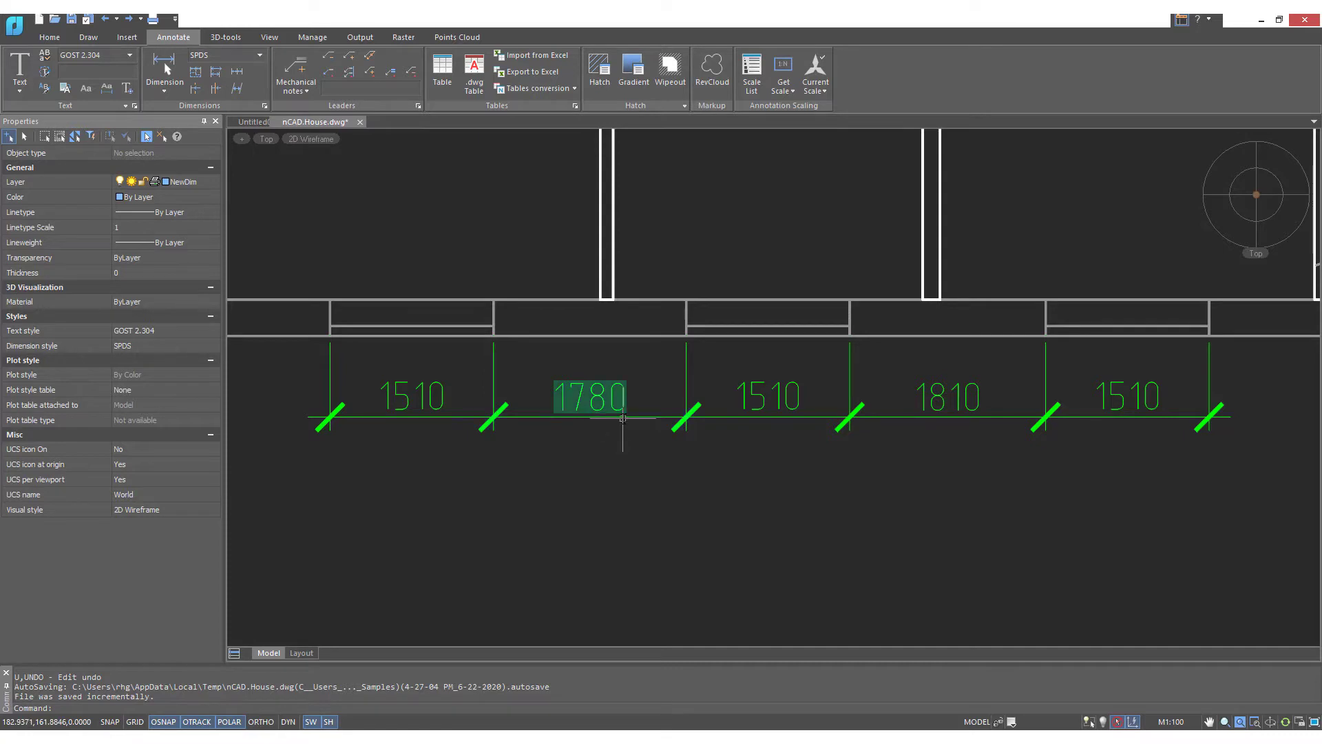
Move the line of the 1780 dimension straight down, below the chain of neighbouring window dimensions.
left_click(623, 419)
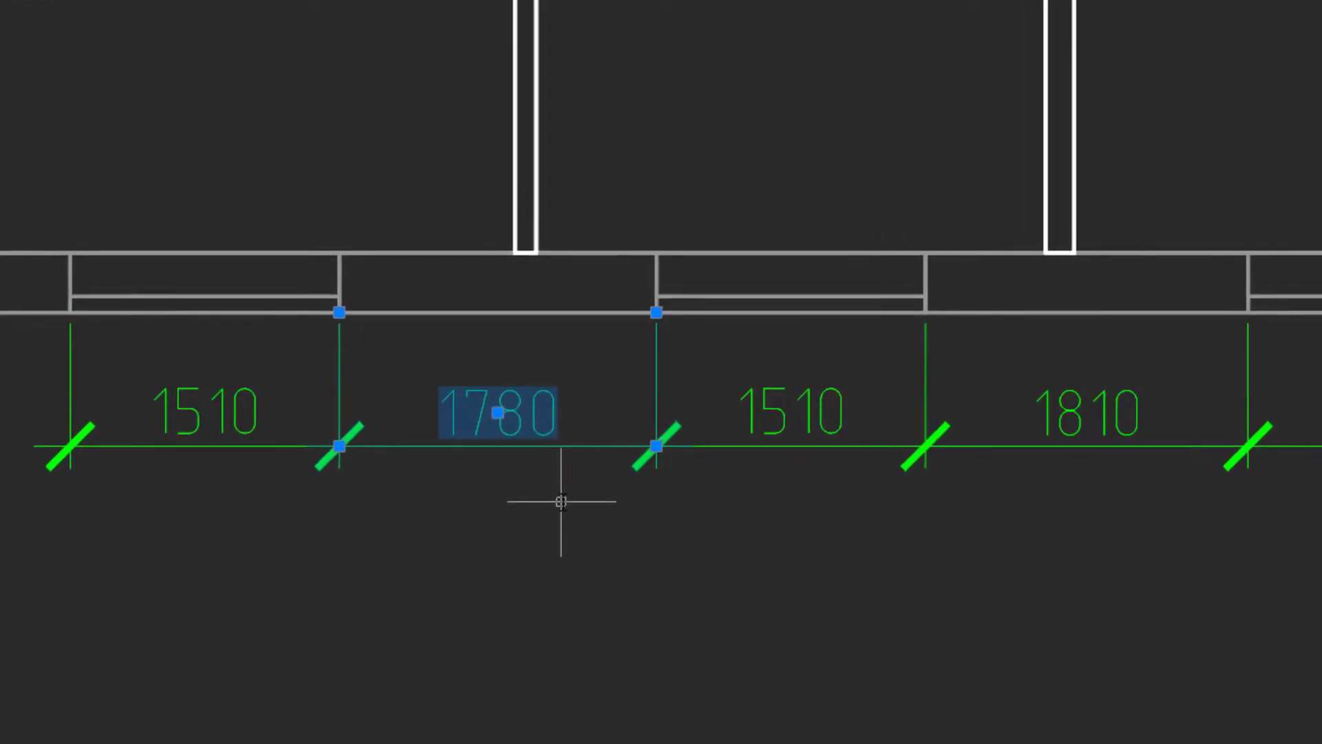
left_click(658, 447)
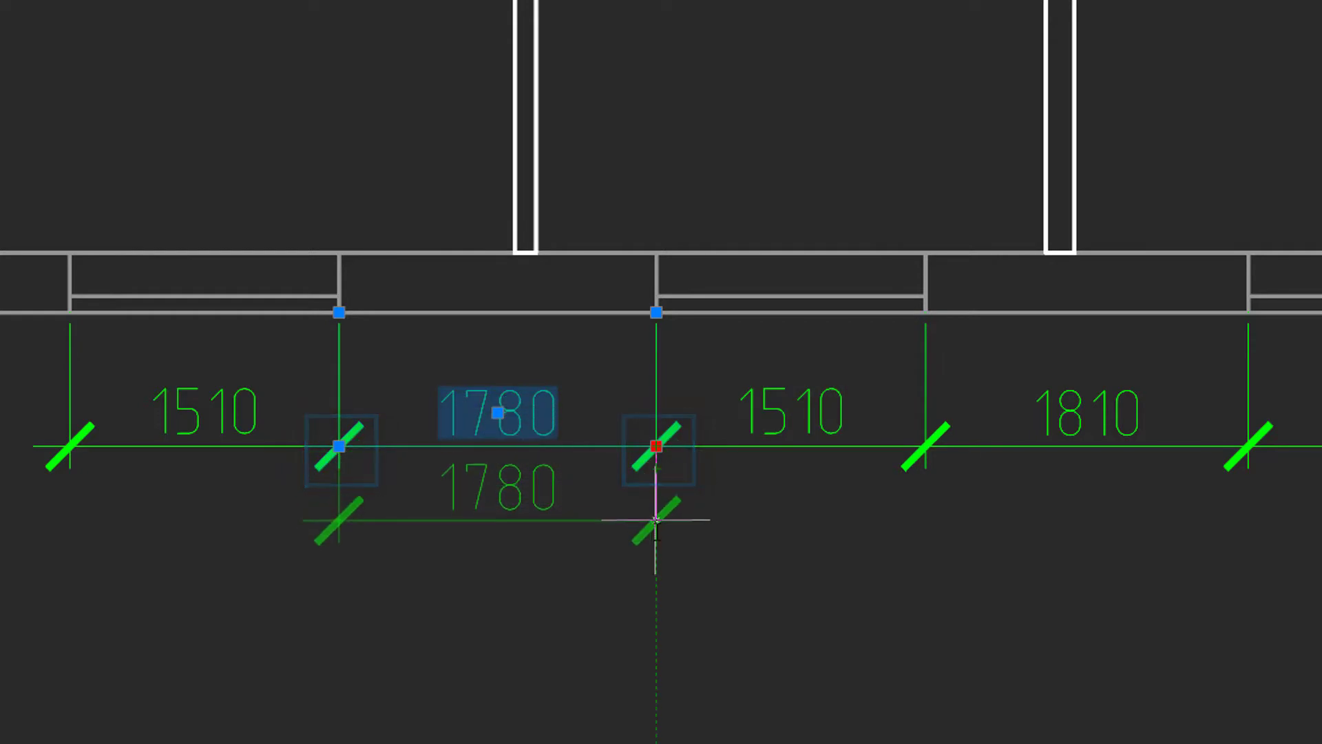
left_click(656, 539)
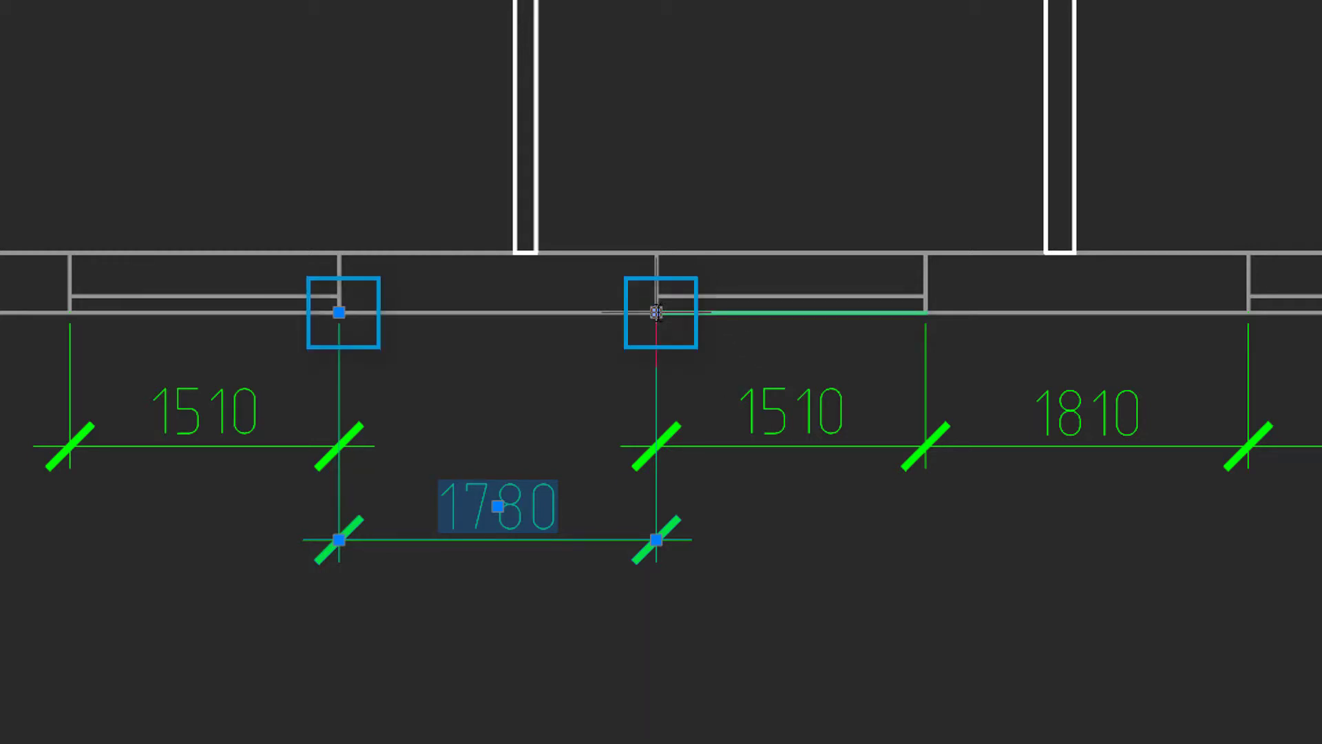
Stretch the 1780 dimension's right origin point to the far corner of the adjacent window, and undo that change.
left_click(656, 312)
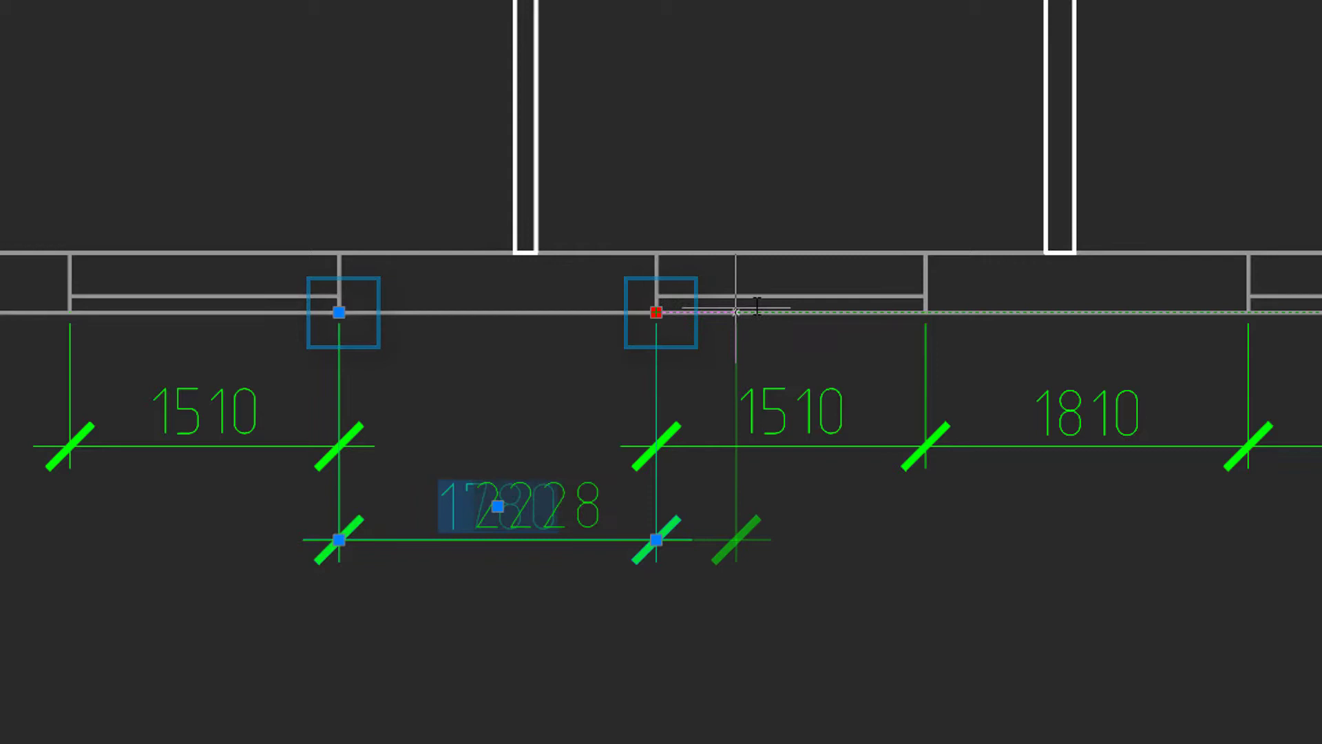
left_click(925, 312)
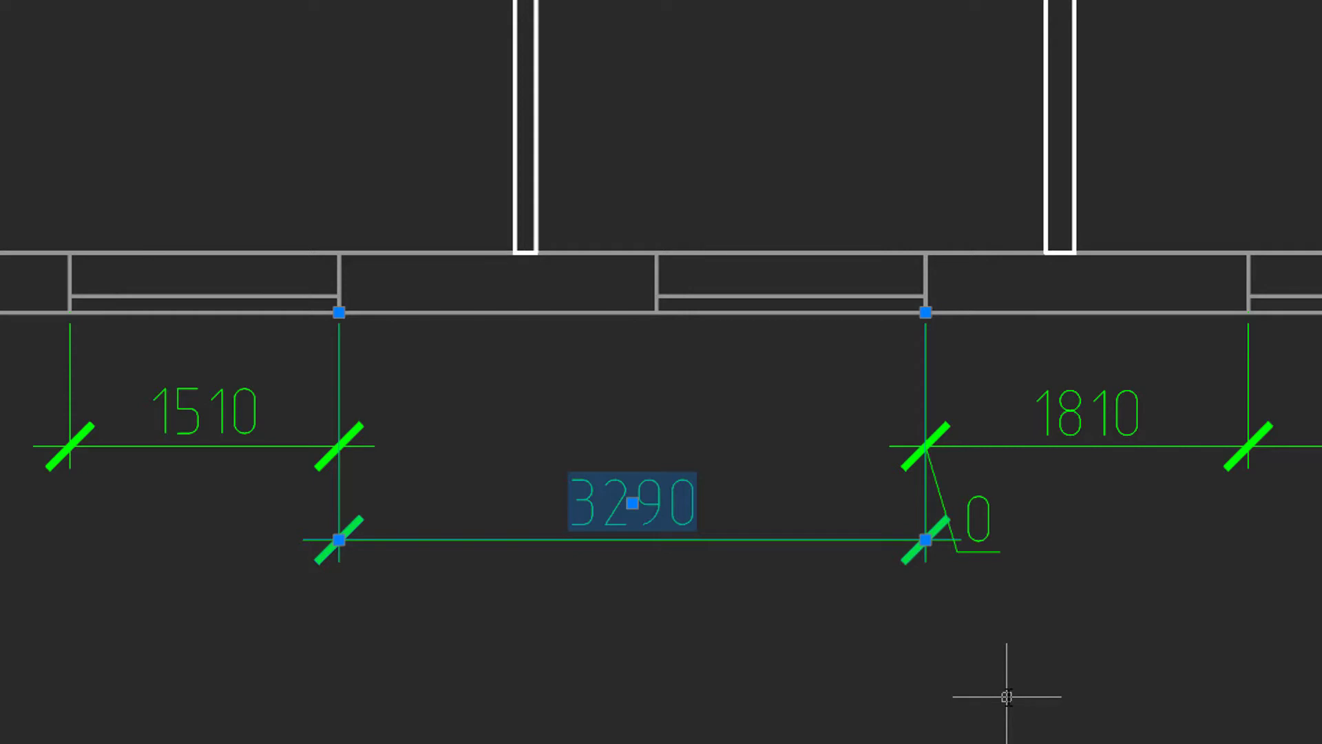
key("ctrl+z")
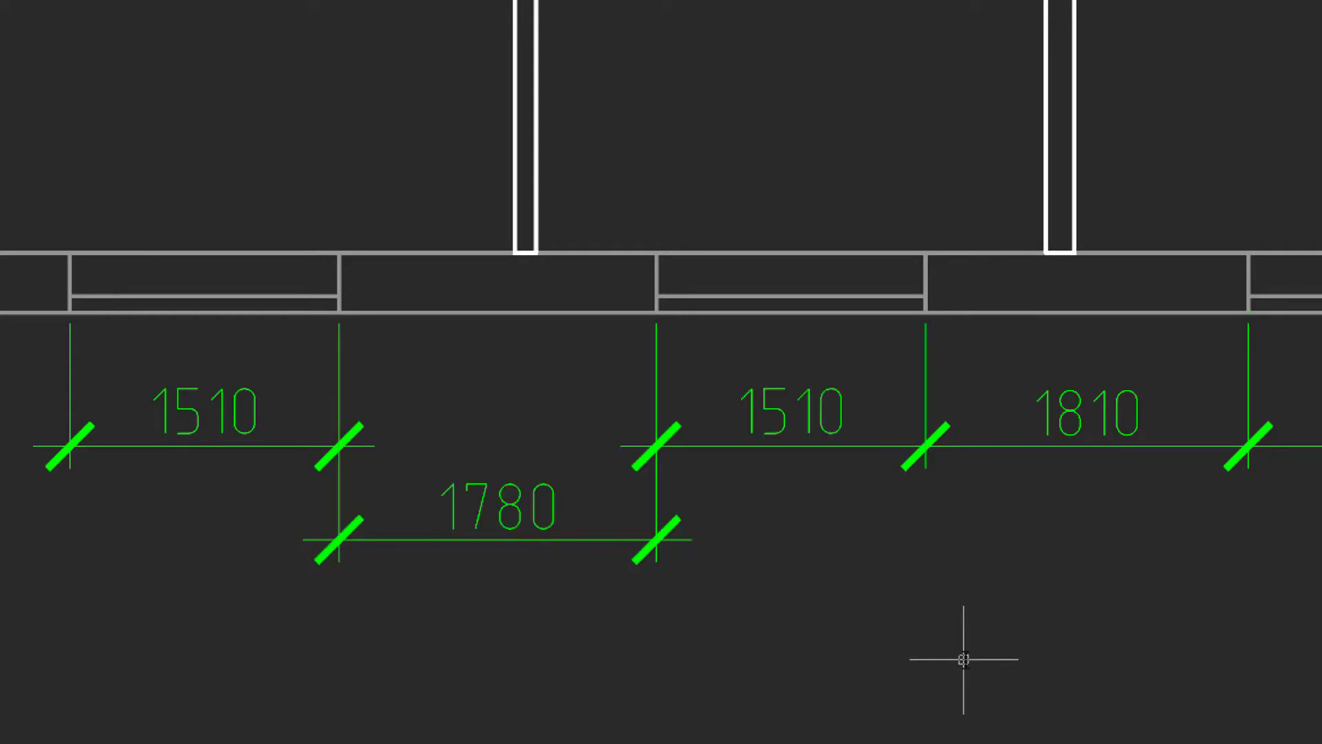
Move the text of the 1780 dimension down so that it sits within its own dimension line.
left_click(485, 542)
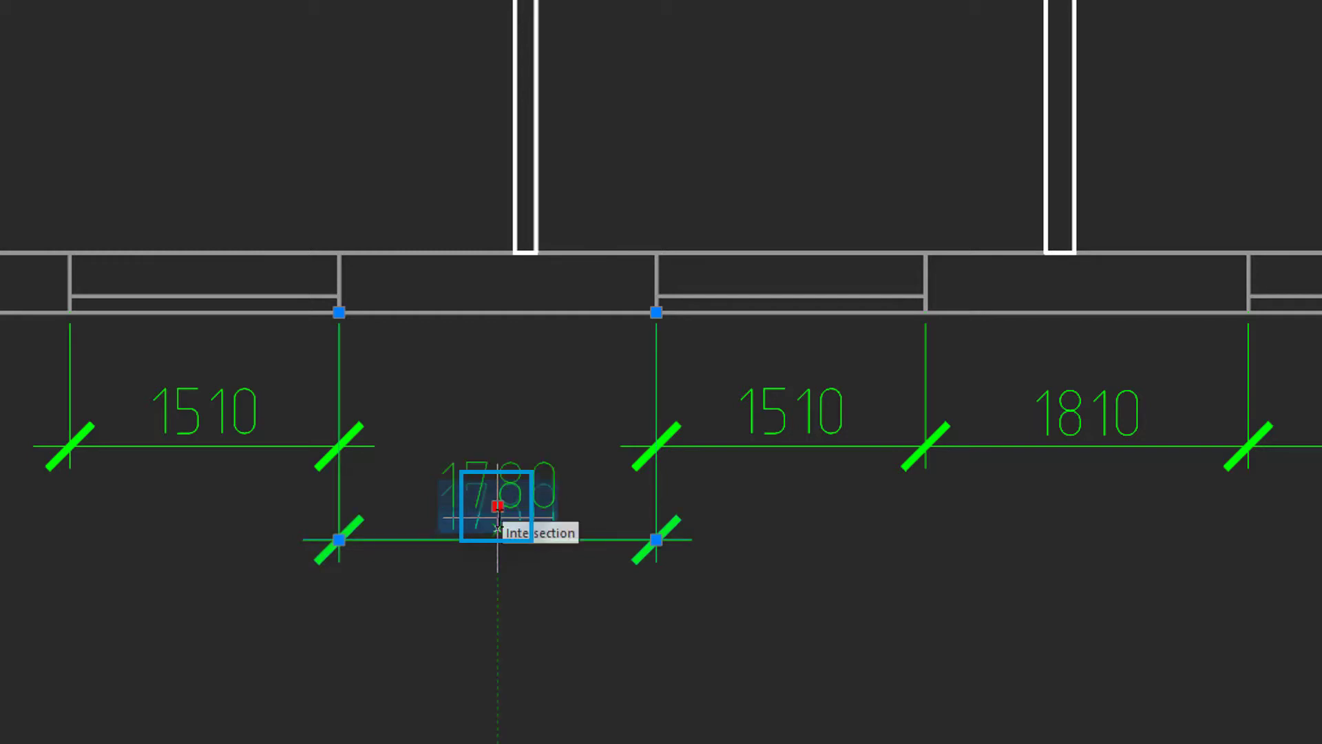
left_click(498, 507)
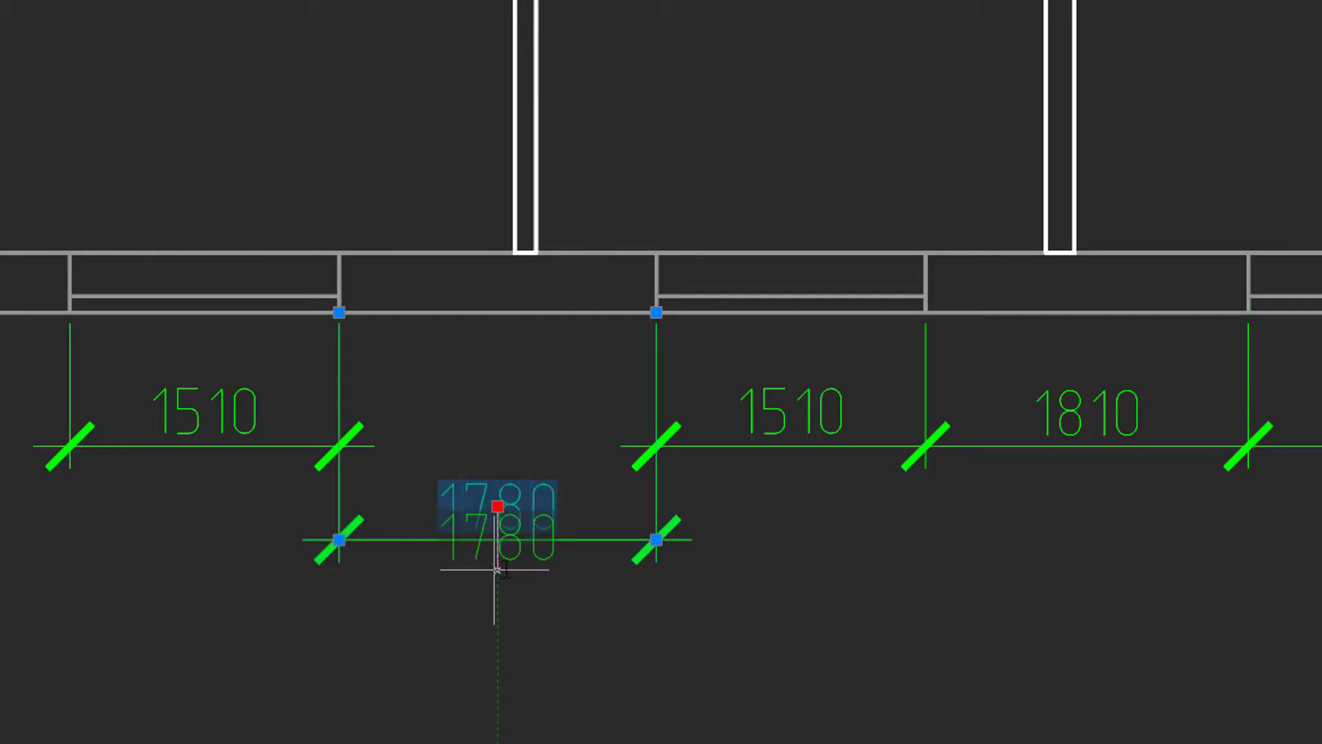
left_click(496, 571)
key("Escape")
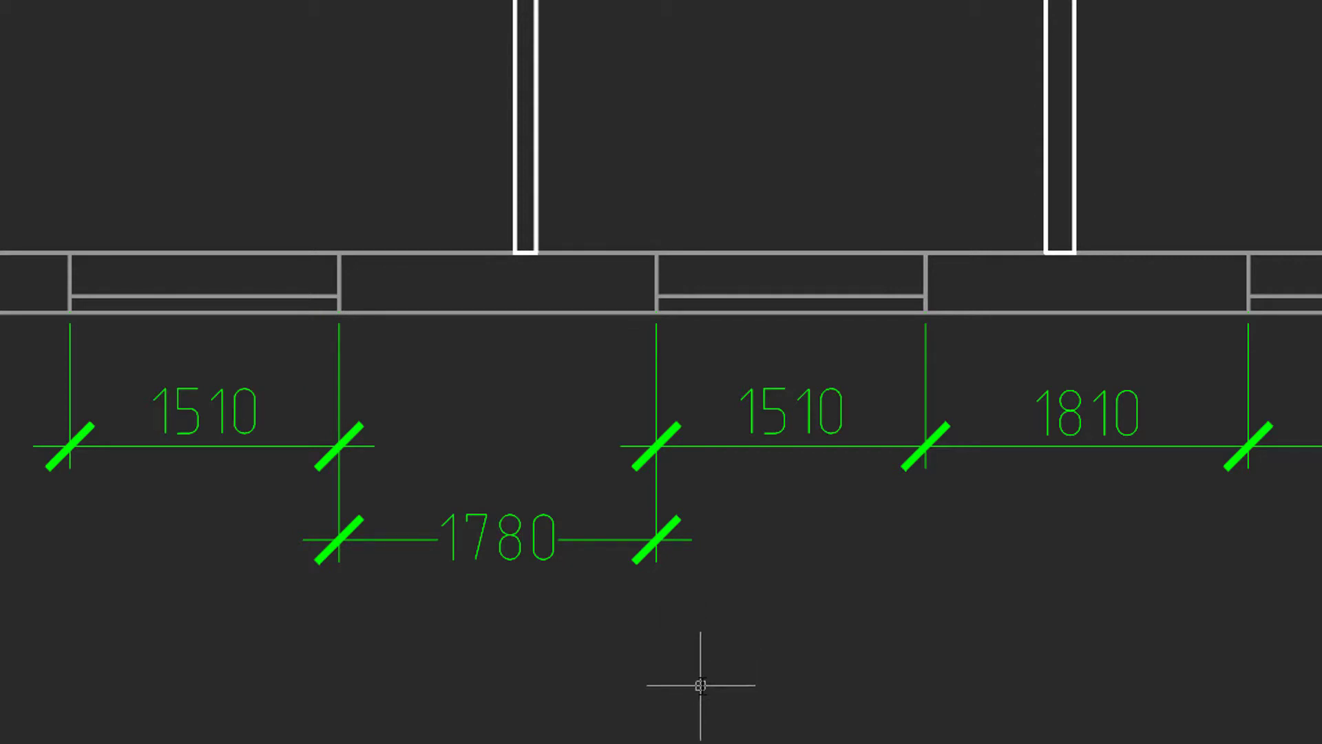
Move the 1780 dimension's text out to the empty area below and to the right of its line.
left_click(497, 555)
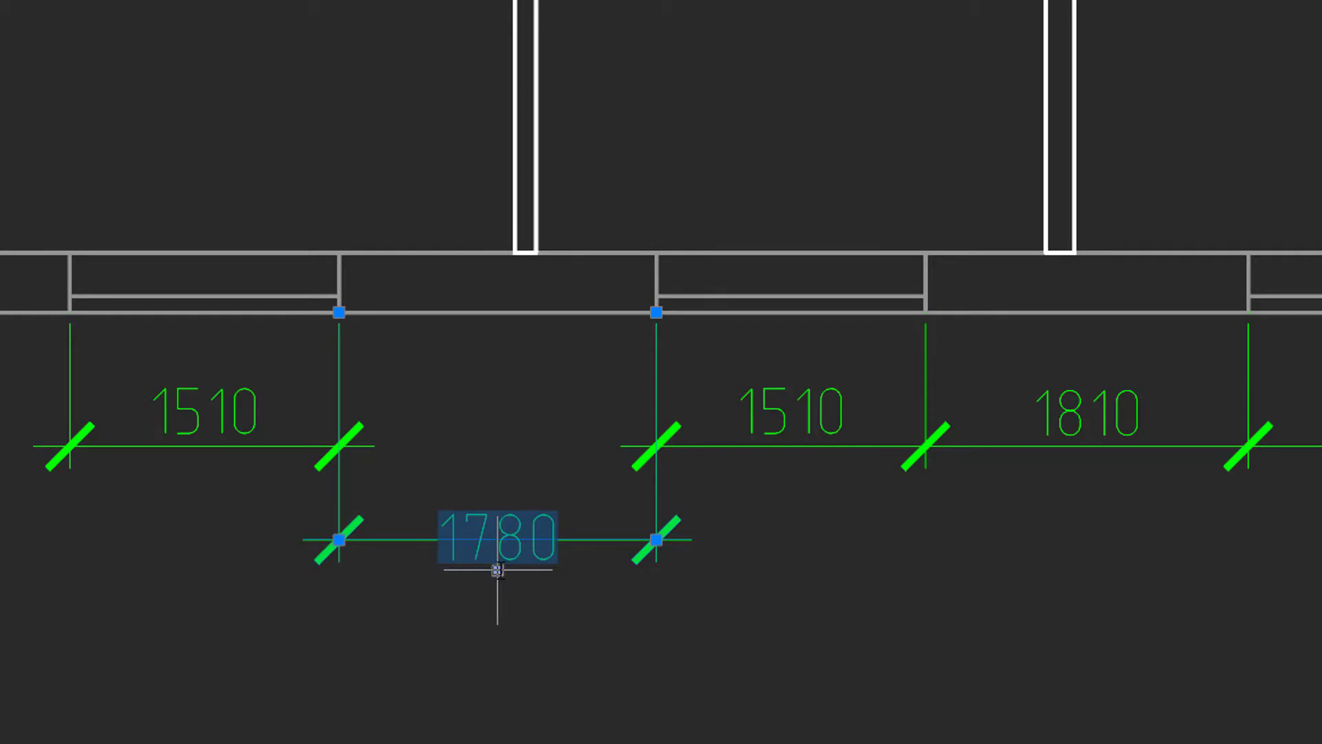
left_click(498, 570)
left_click(643, 693)
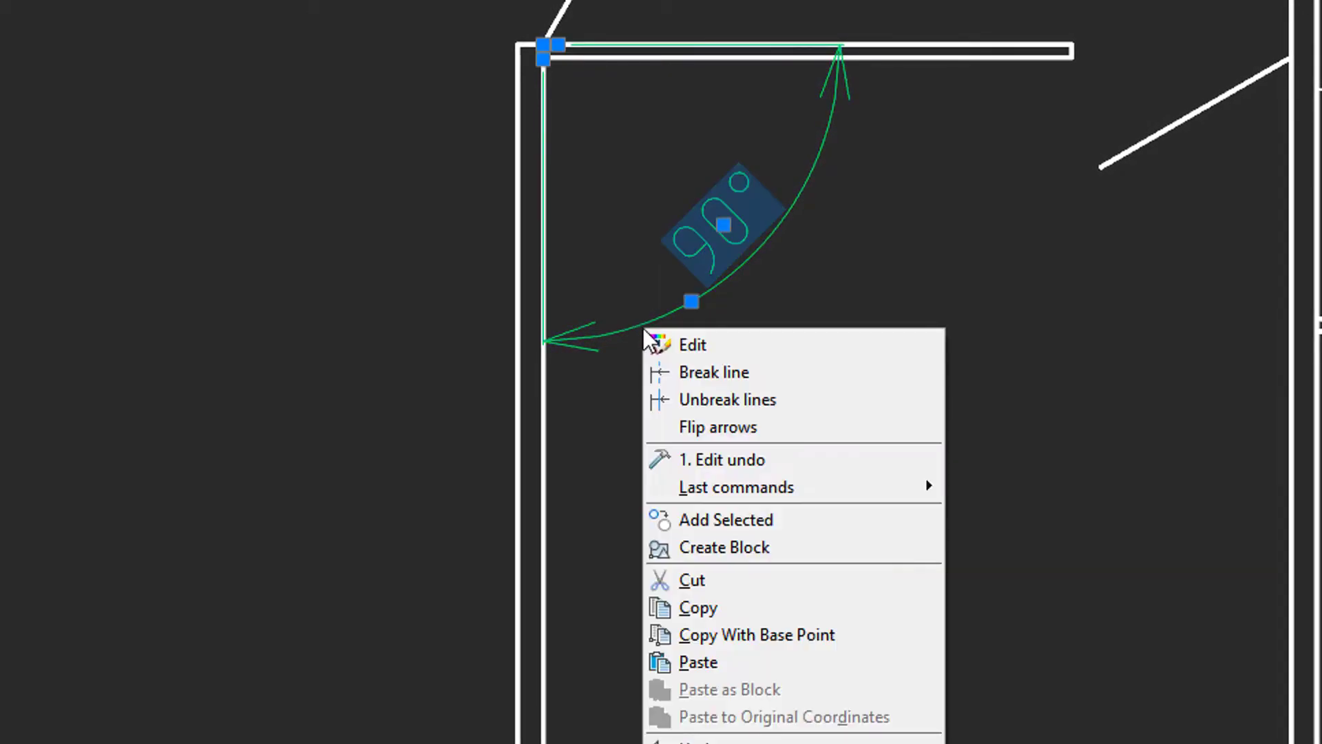
Flip the arrows of the 90° angular dimension and of the slanted 6303 dimension.
left_click(710, 426)
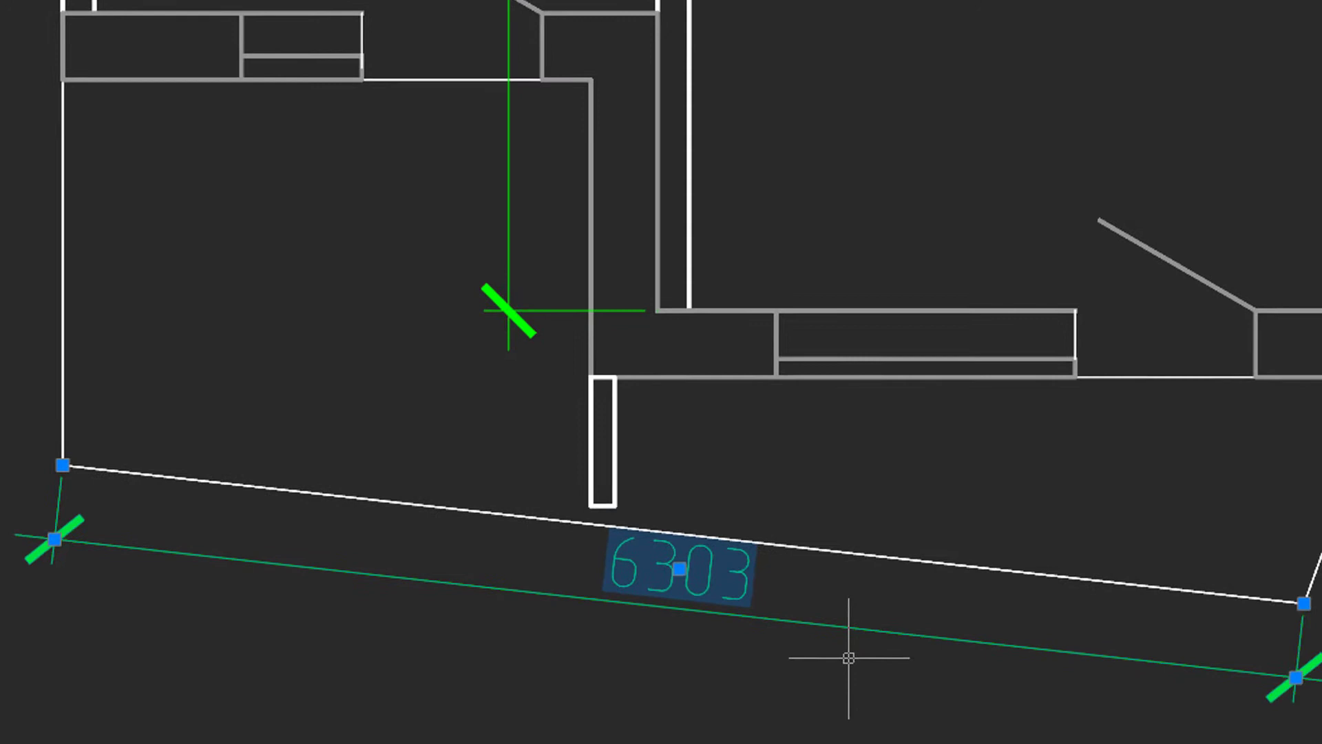
right_click(841, 621)
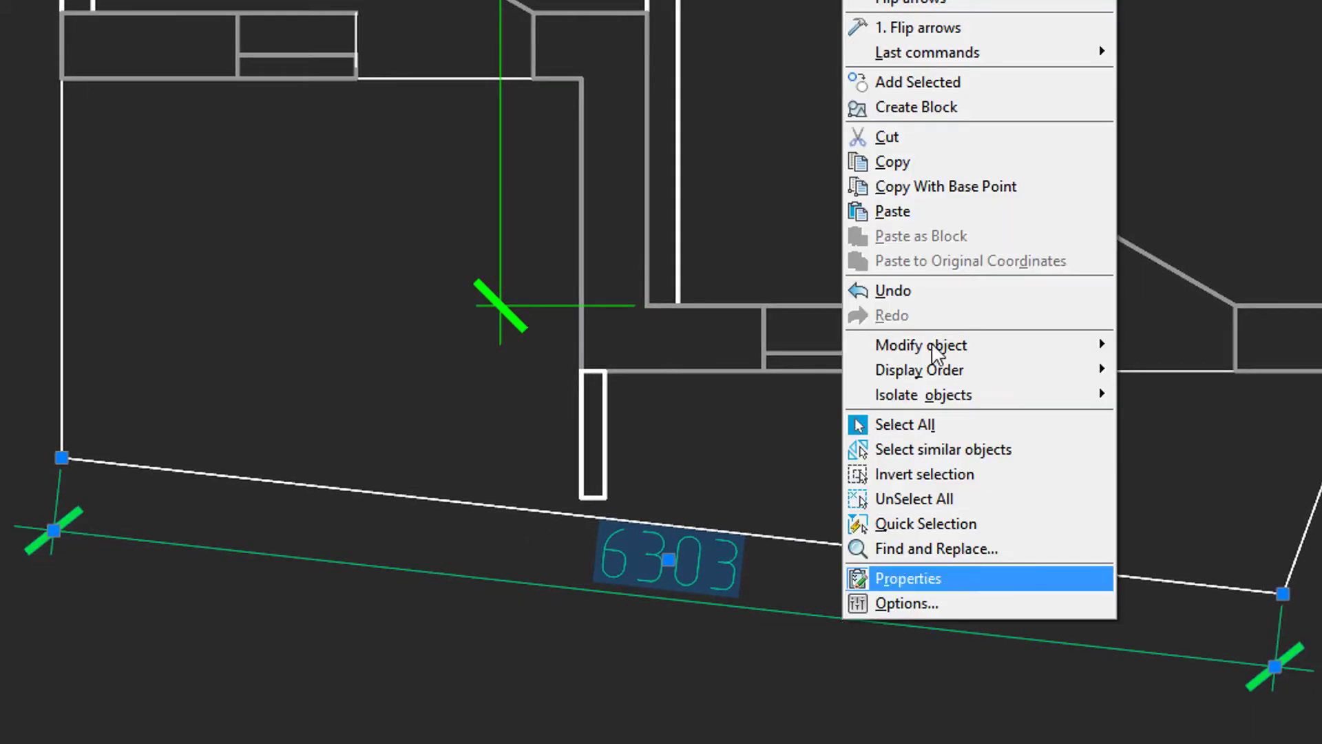
left_click(965, 5)
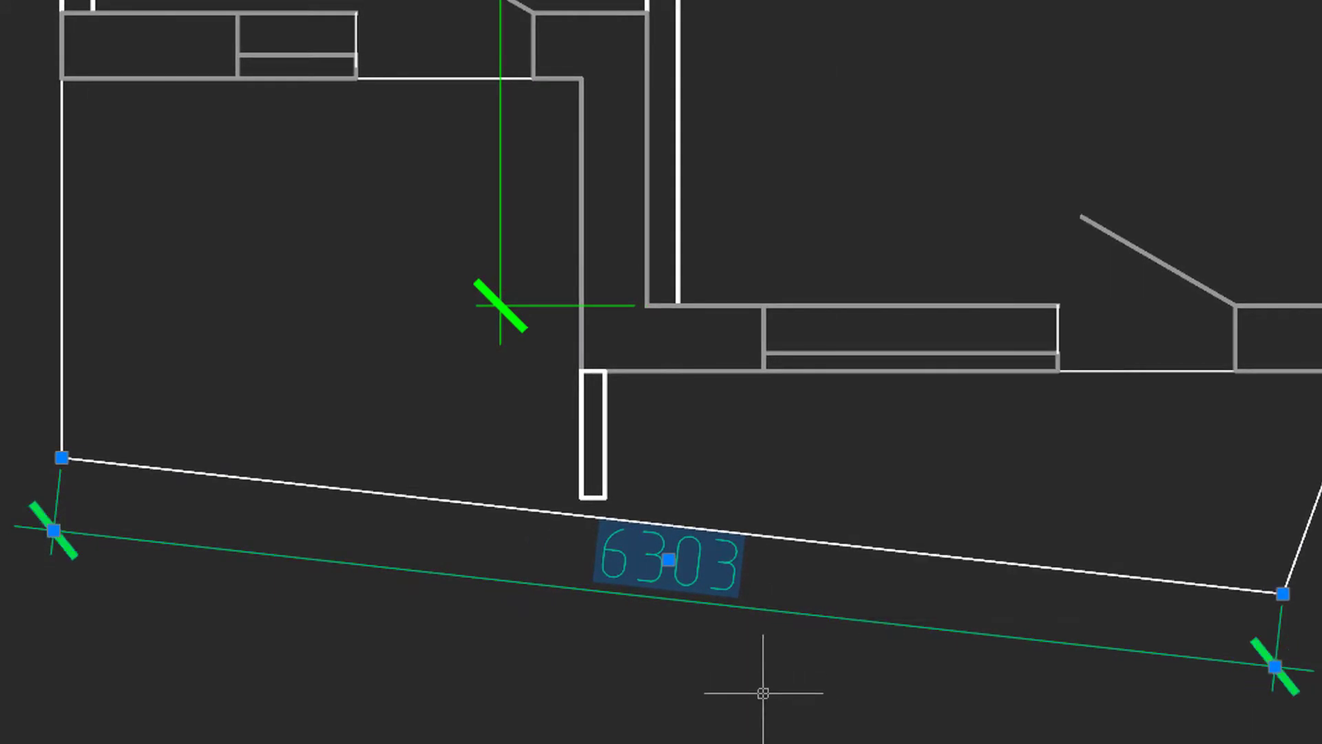
Break the vertical 5520 dimension line where it crosses the open door leaf and the thin line across the doorway.
mouse_move(938, 195)
middle_mouse_down()
mouse_move(976, 481)
mouse_move(1016, 568)
mouse_move(1036, 545)
middle_mouse_up()
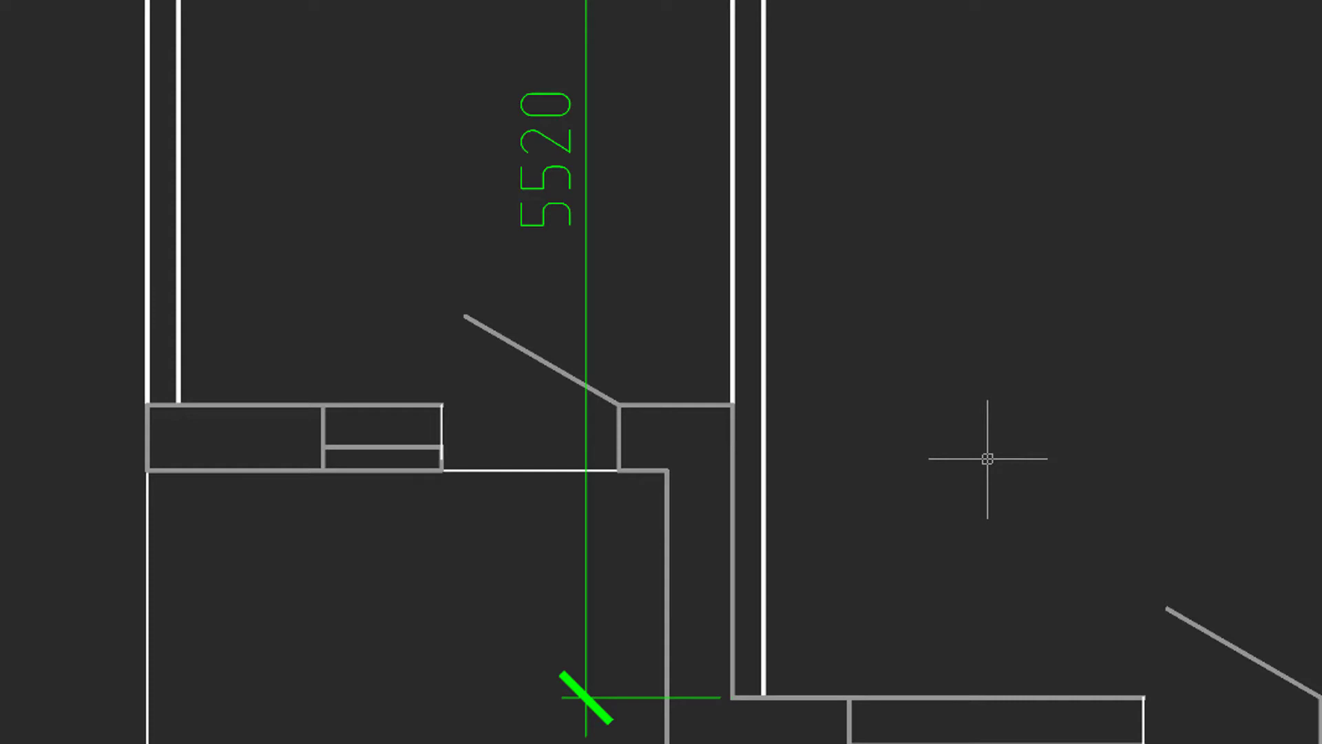
key("ctrl+z")
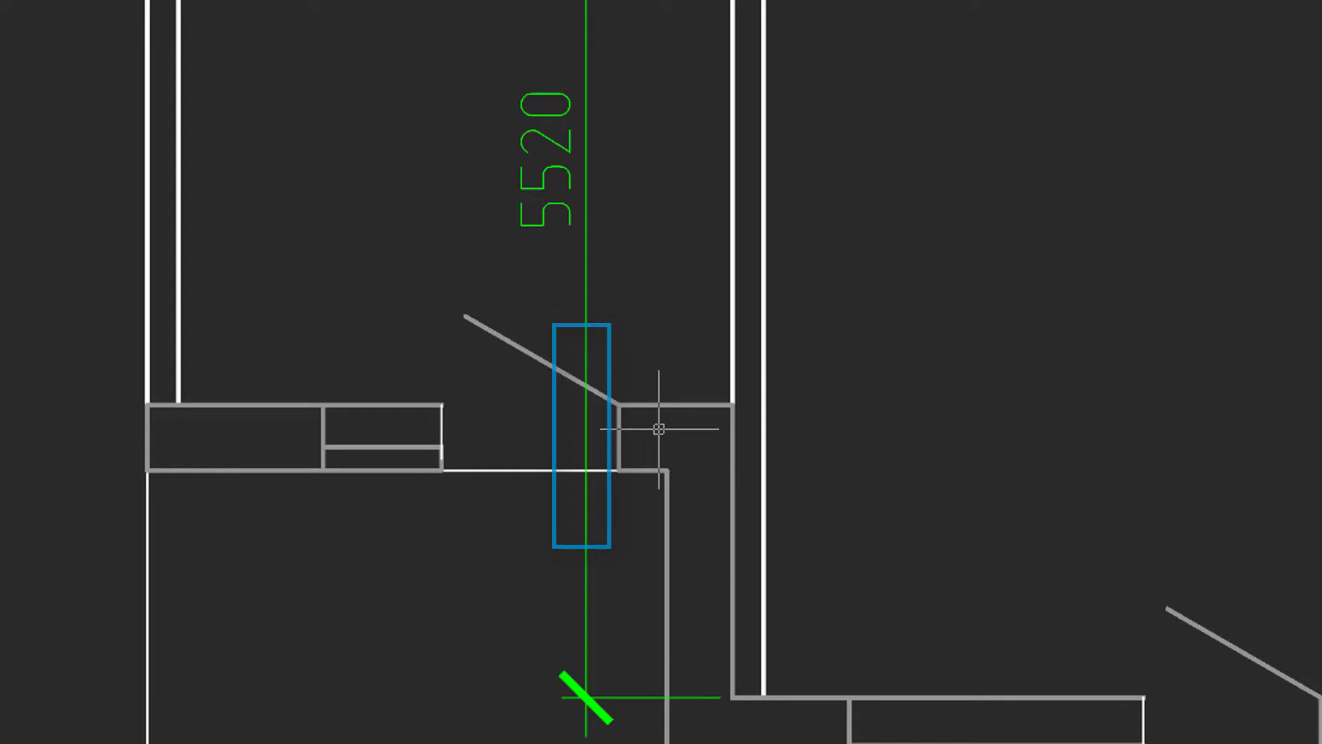
left_click(590, 357)
right_click(588, 356)
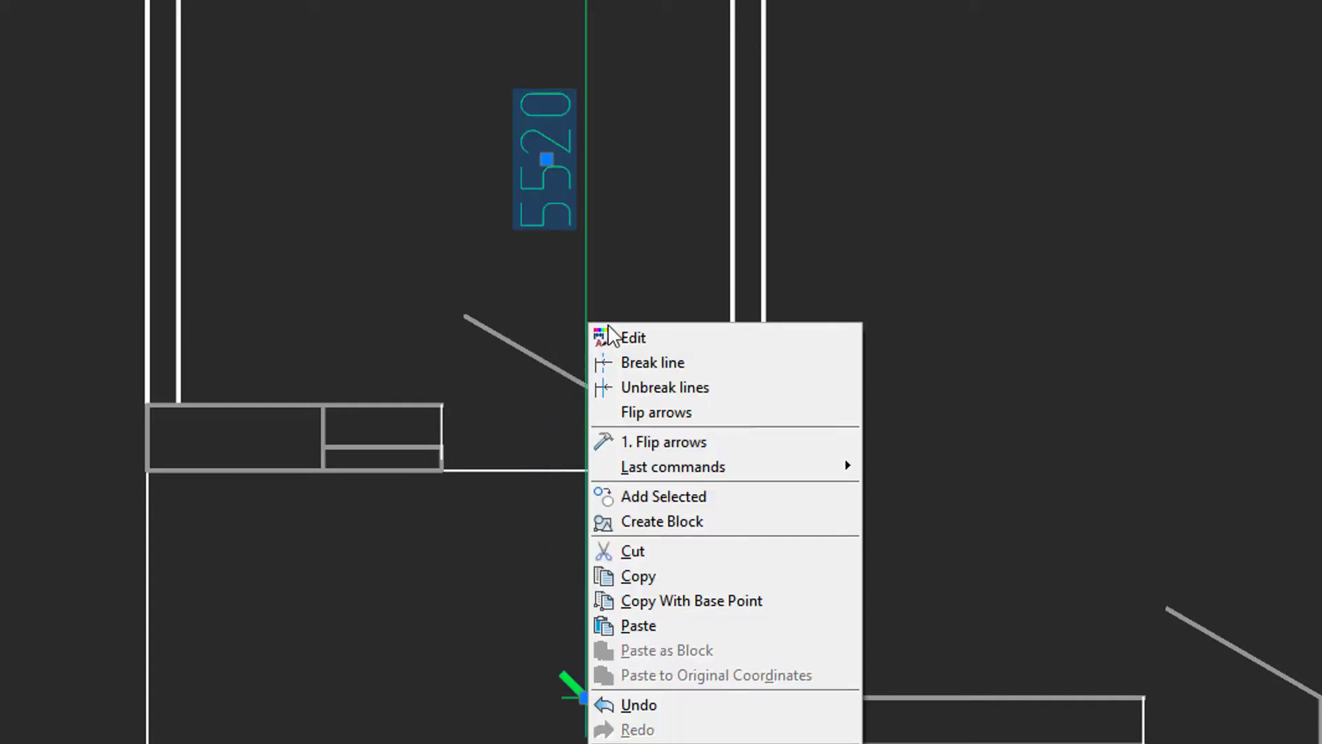
left_click(642, 353)
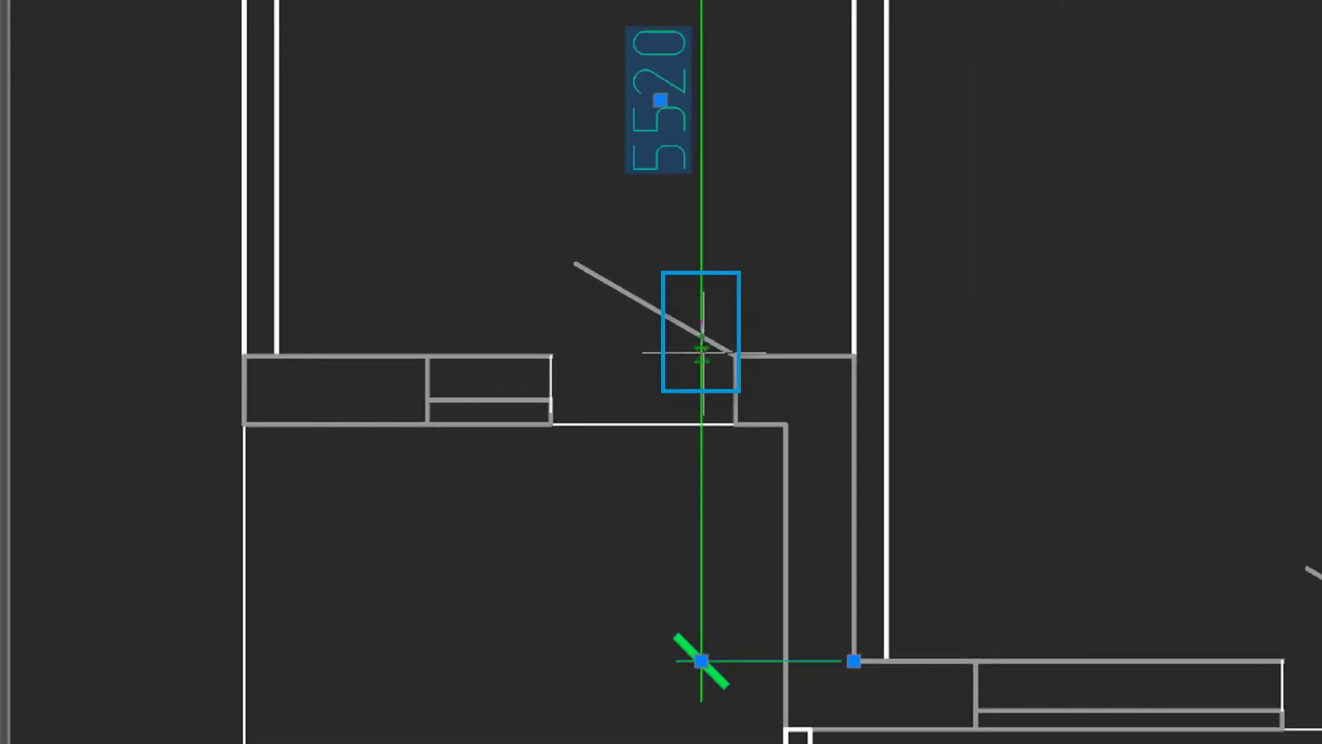
left_click(701, 353)
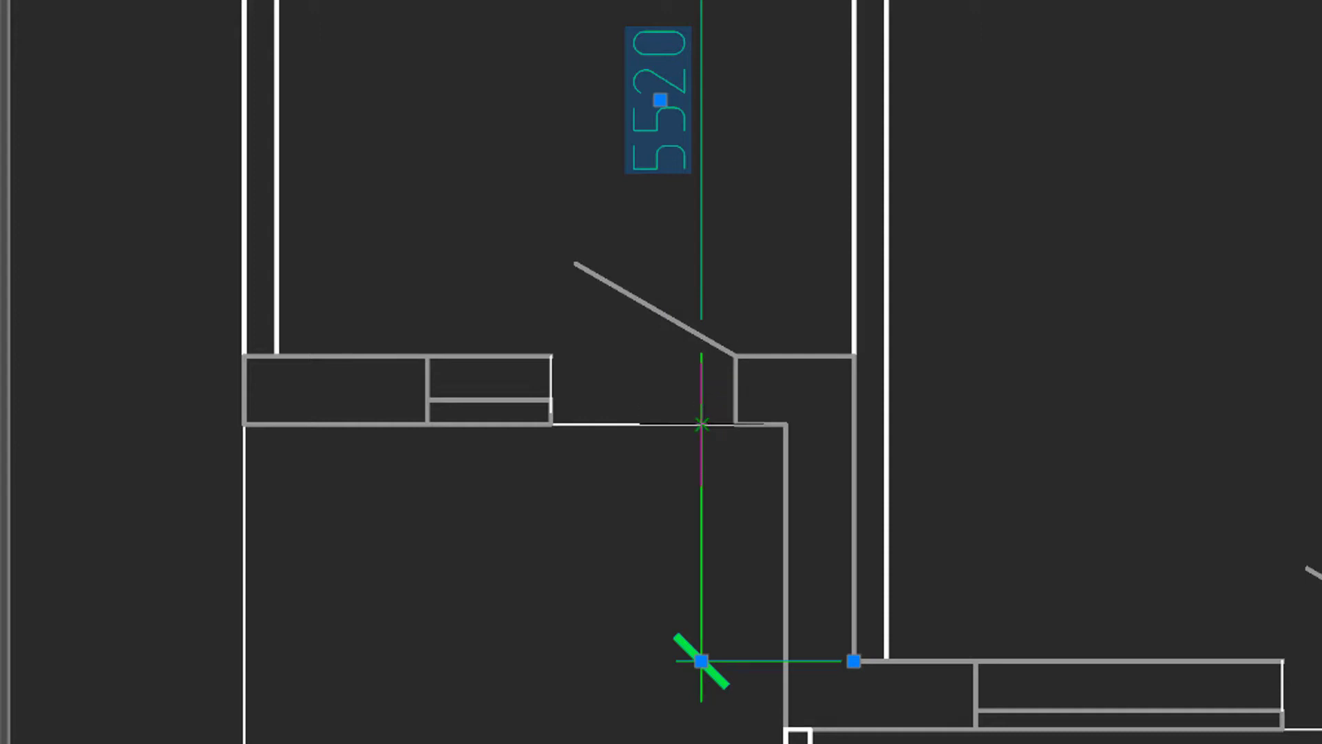
left_click(701, 438)
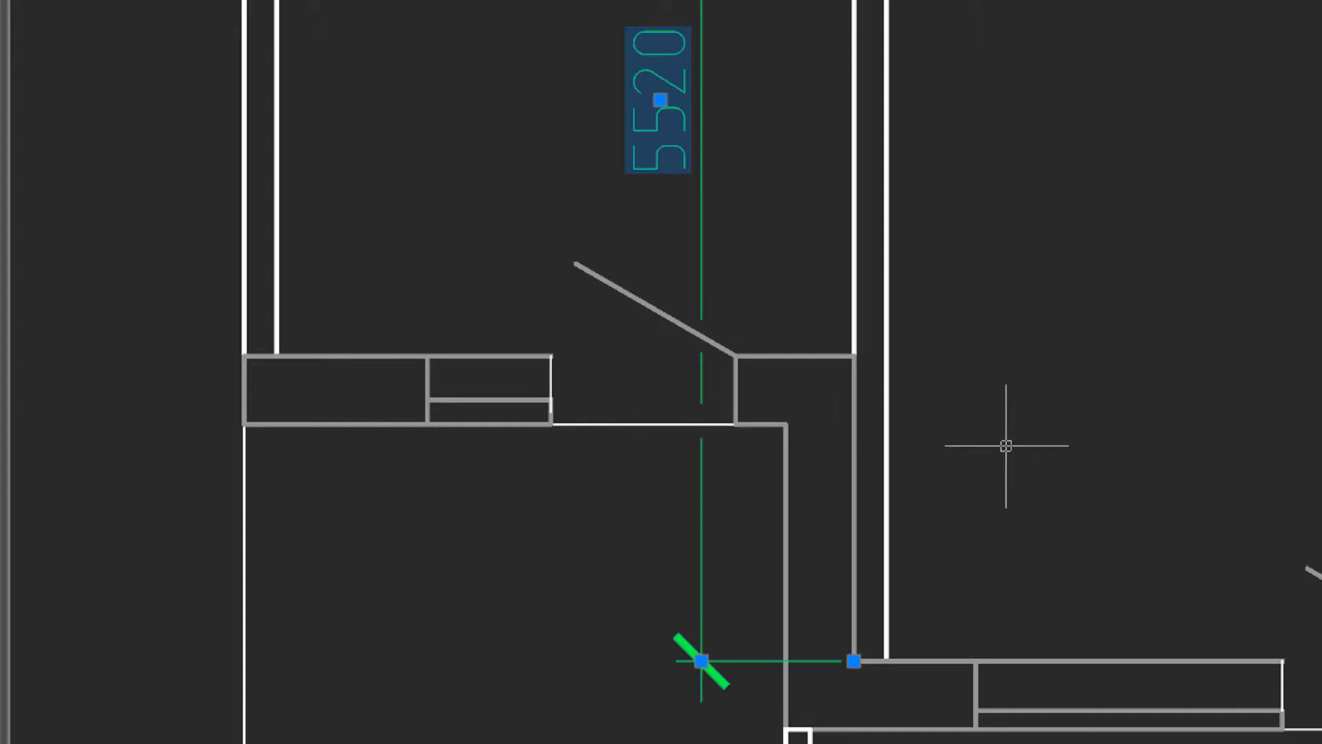
key("Escape")
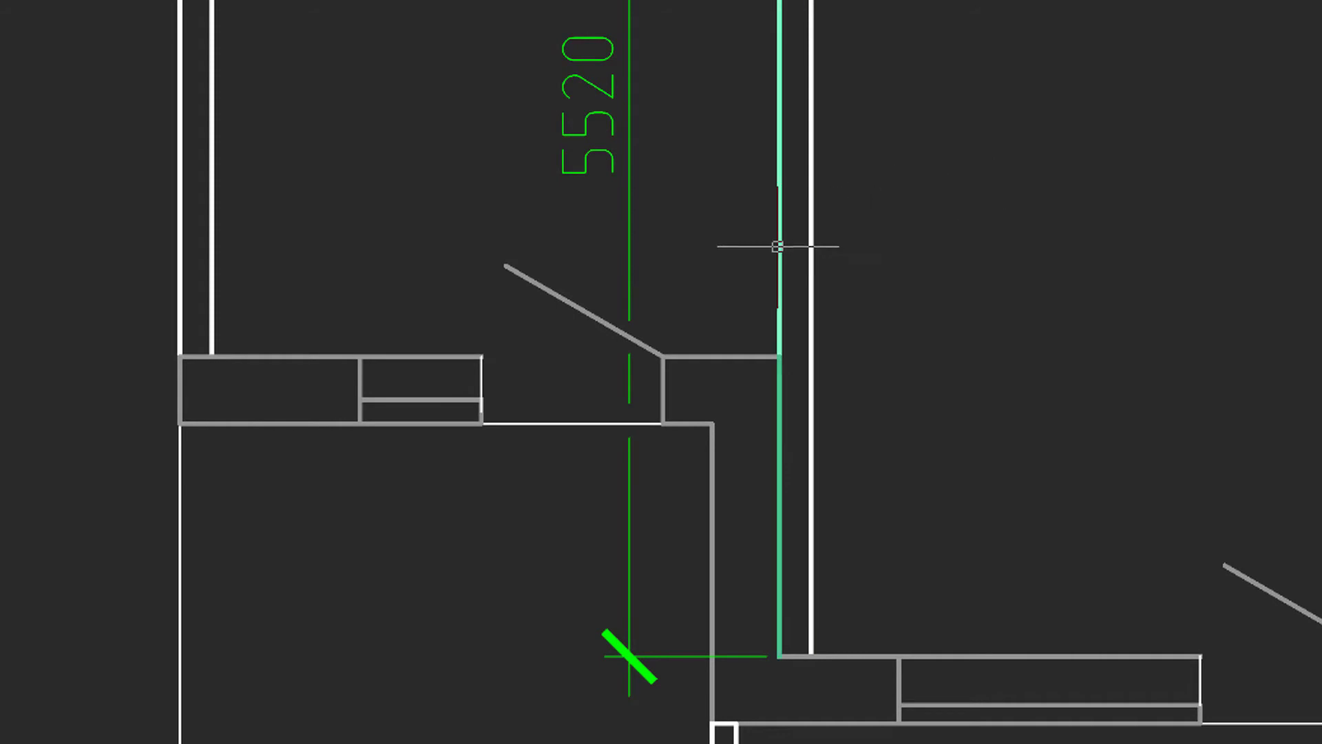
Close the breaks in the vertical 5520 dimension line with Unbreak lines.
left_click(627, 268)
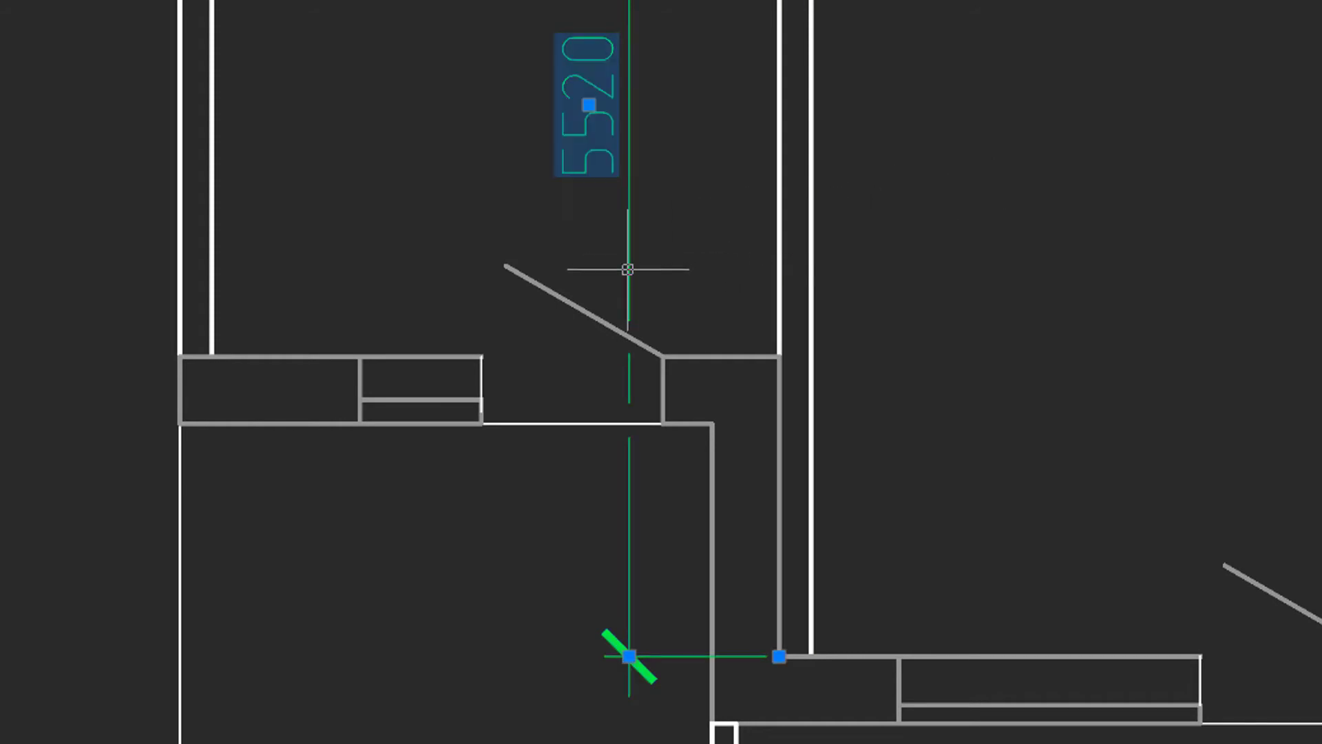
right_click(628, 272)
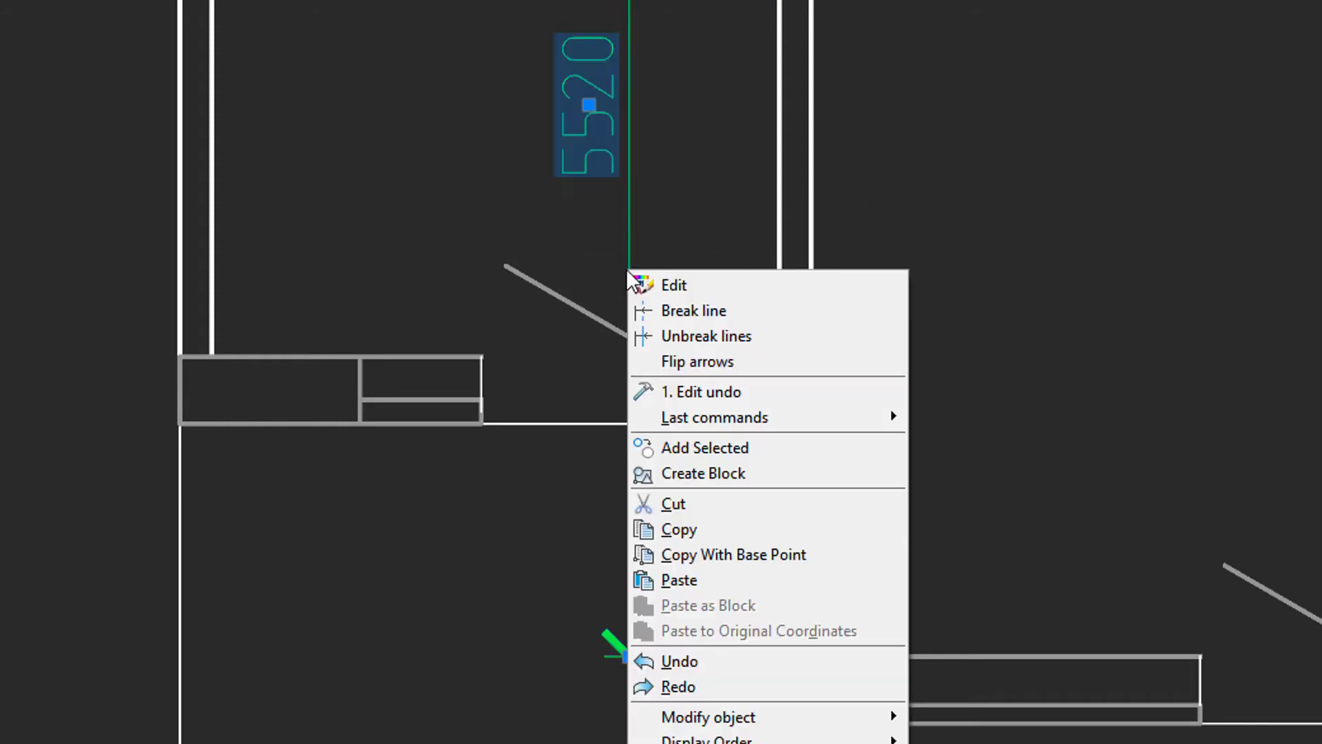
left_click(664, 336)
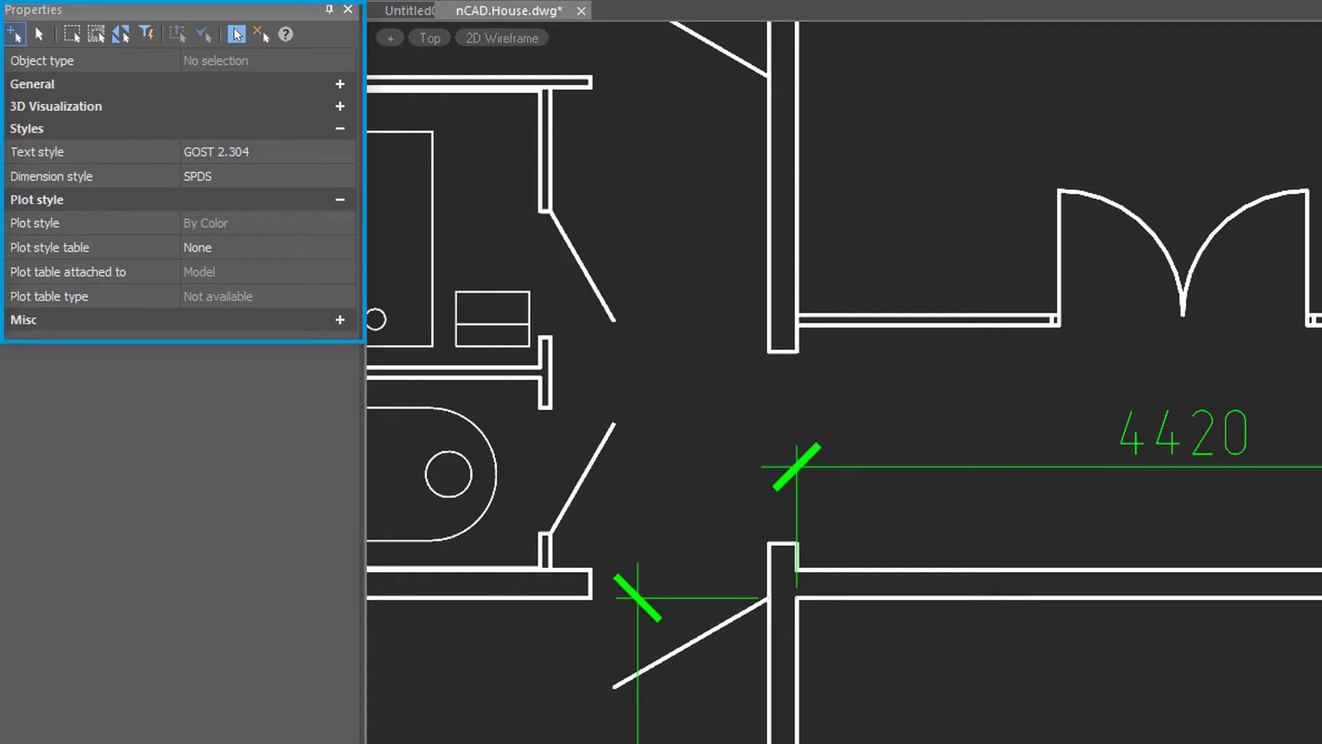
Select the horizontal 4420 dimension and collapse its General and 3D Visualization property groups.
left_click(1177, 467)
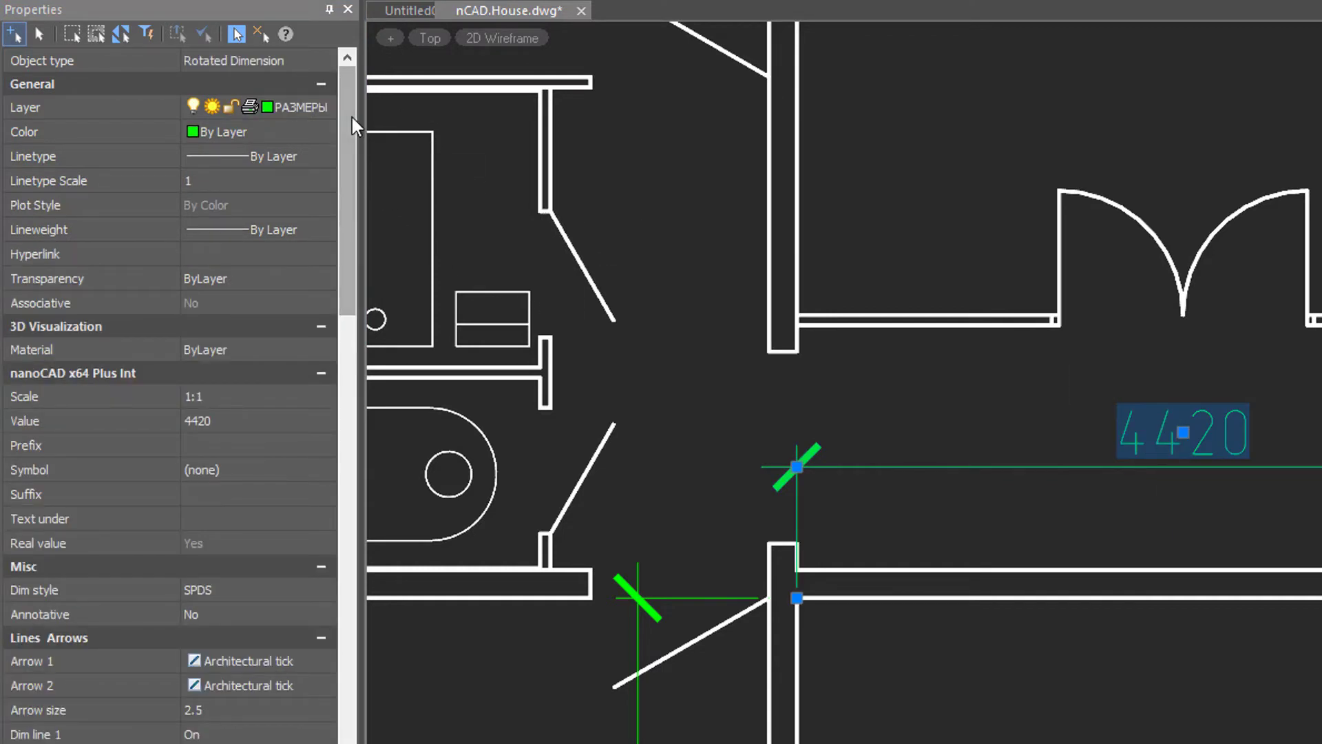
left_click_drag(350, 113, 332, 81)
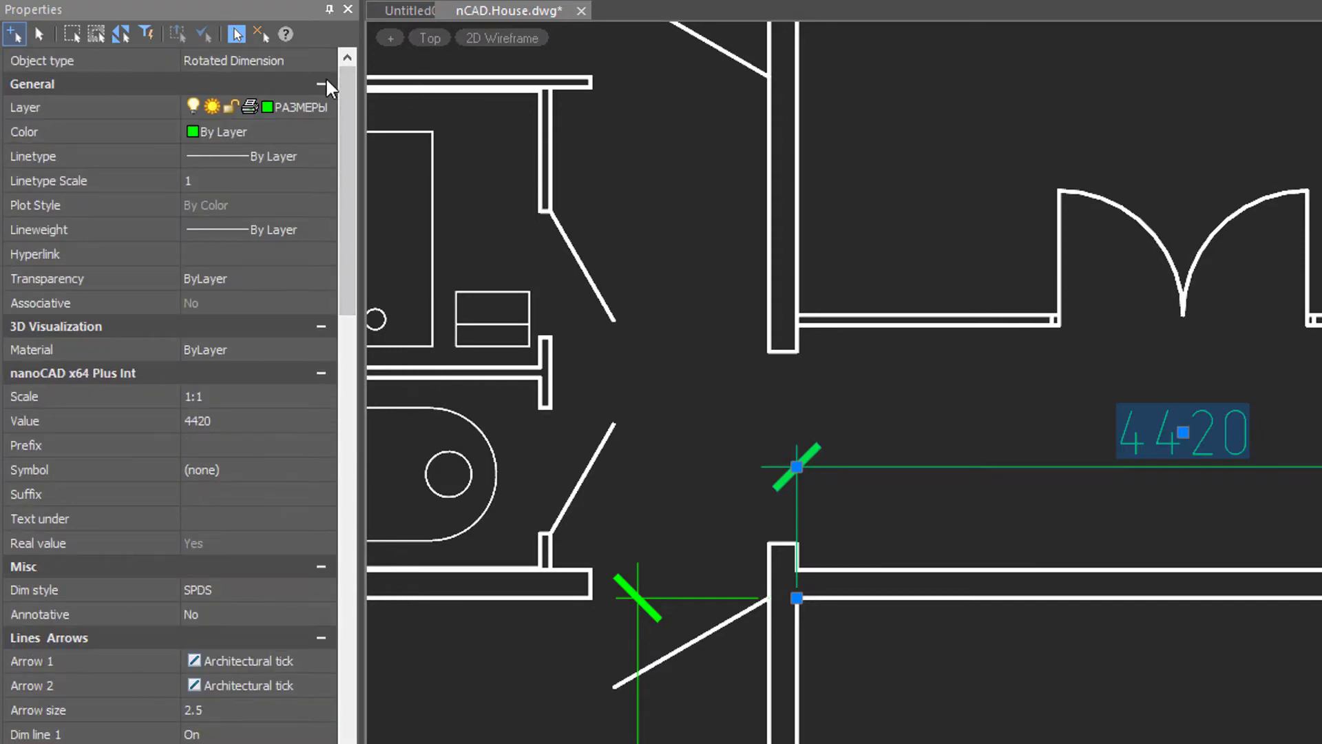
left_click(325, 81)
left_click(321, 107)
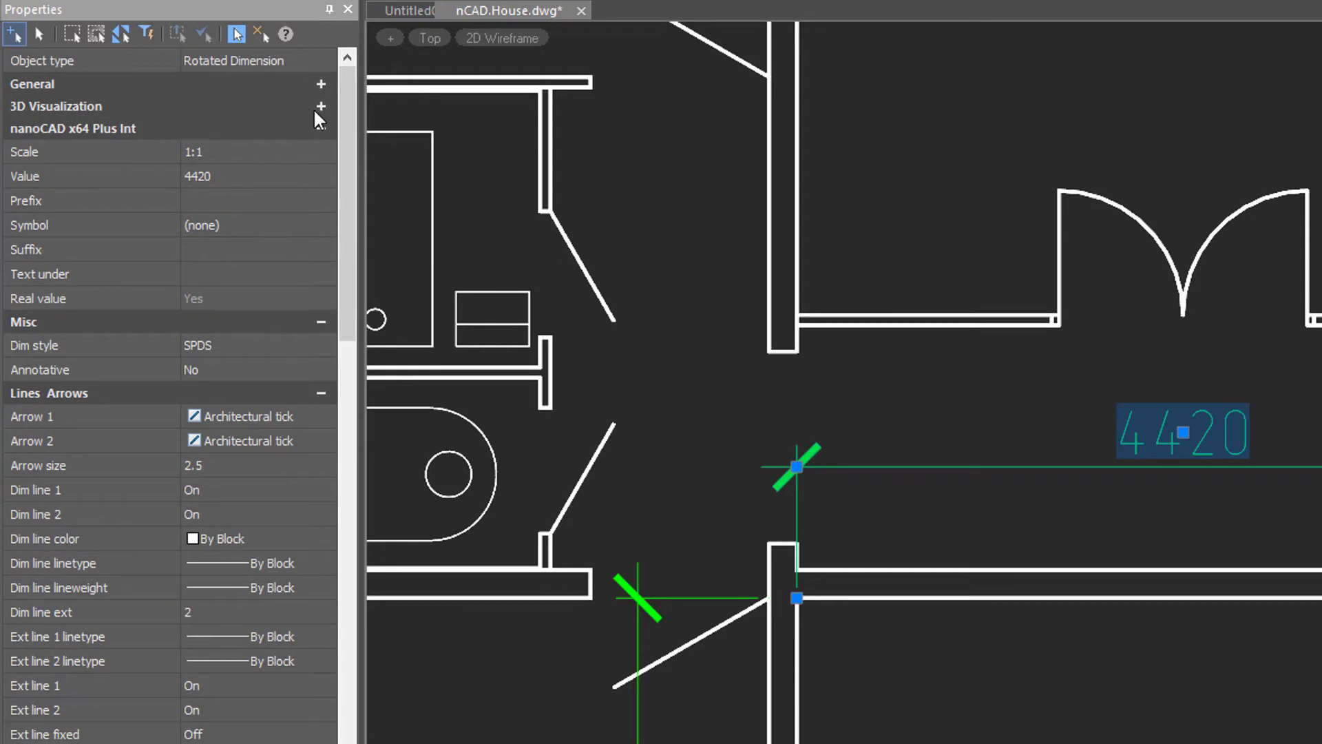
Set the scale of the 4420 dimension to 2:1 and return it to 1:1.
left_click(286, 153)
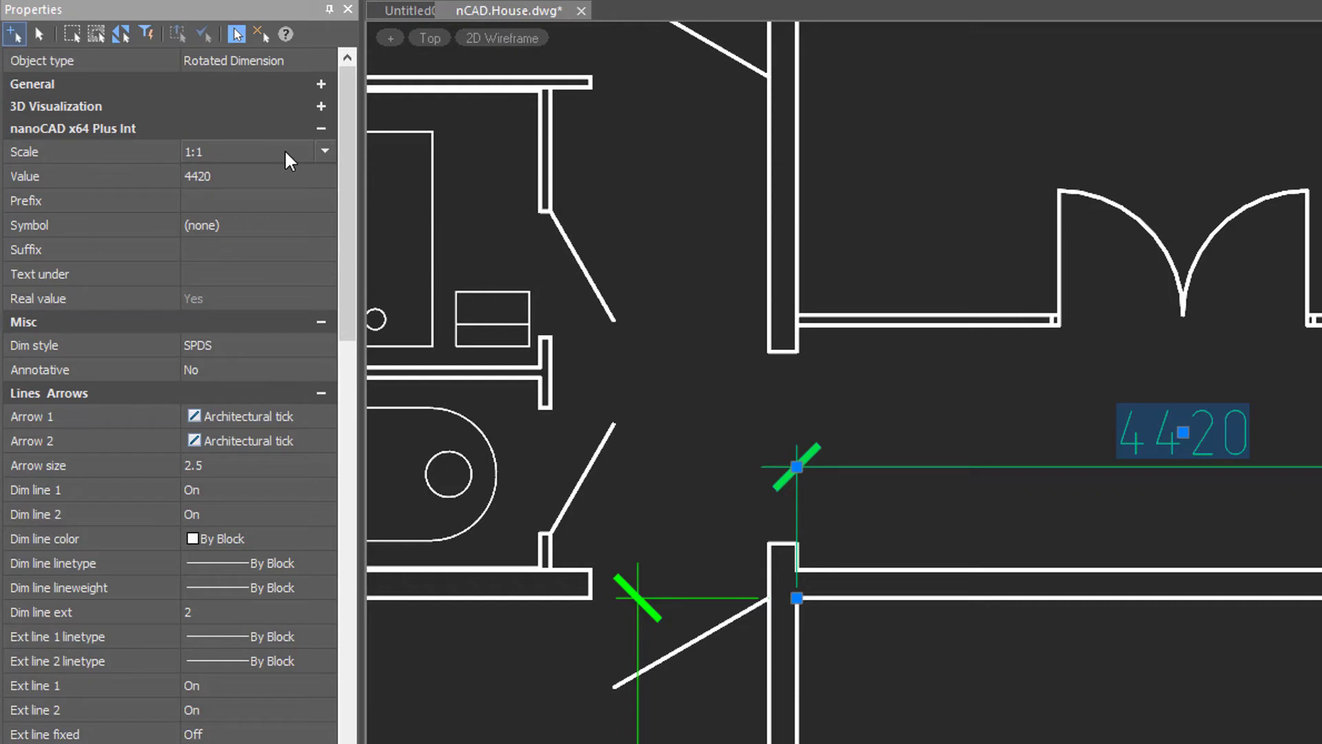
left_click(323, 151)
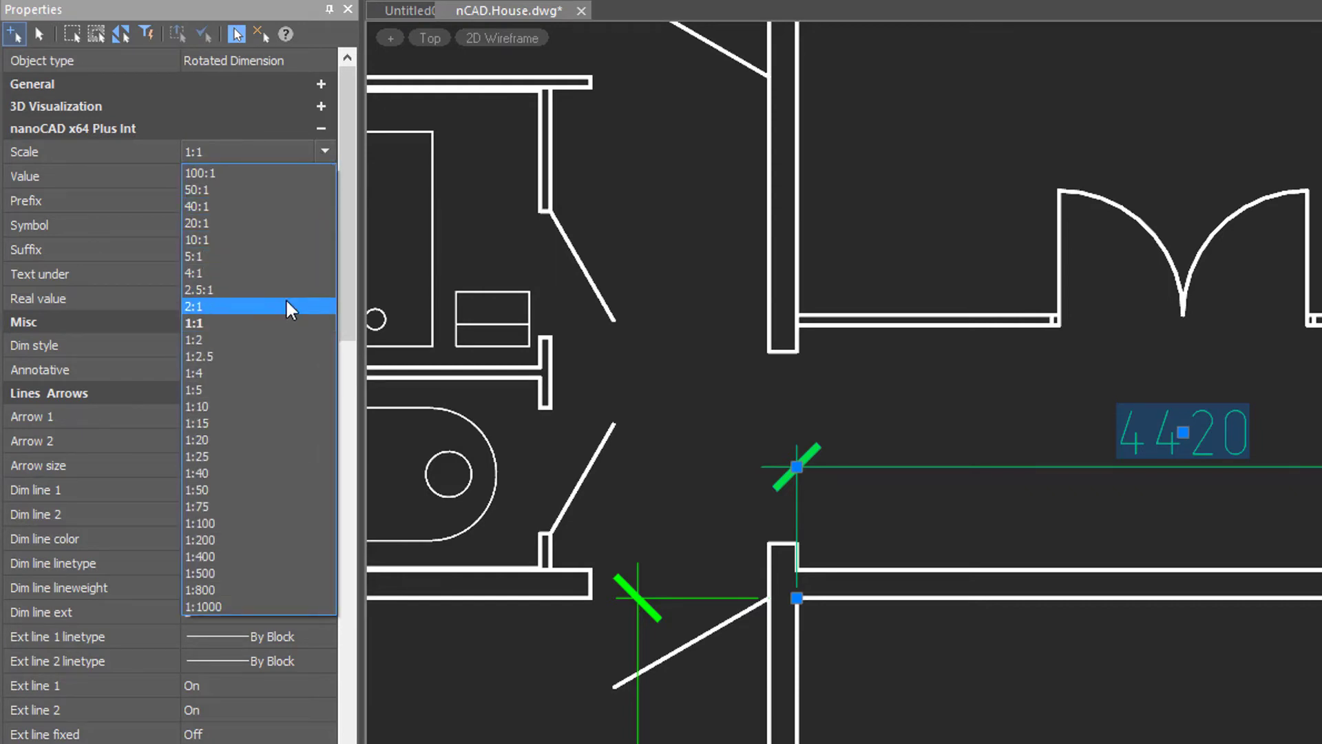
left_click(285, 305)
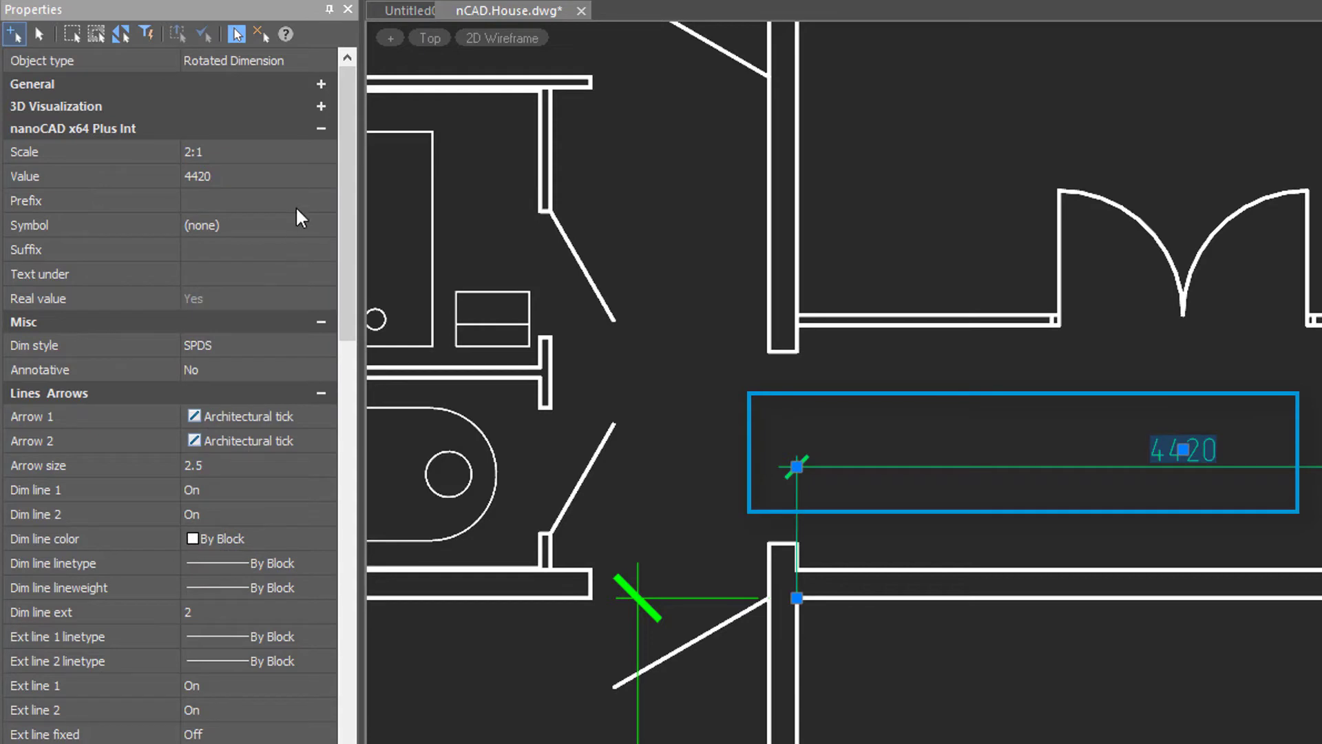
left_click(323, 152)
left_click(282, 309)
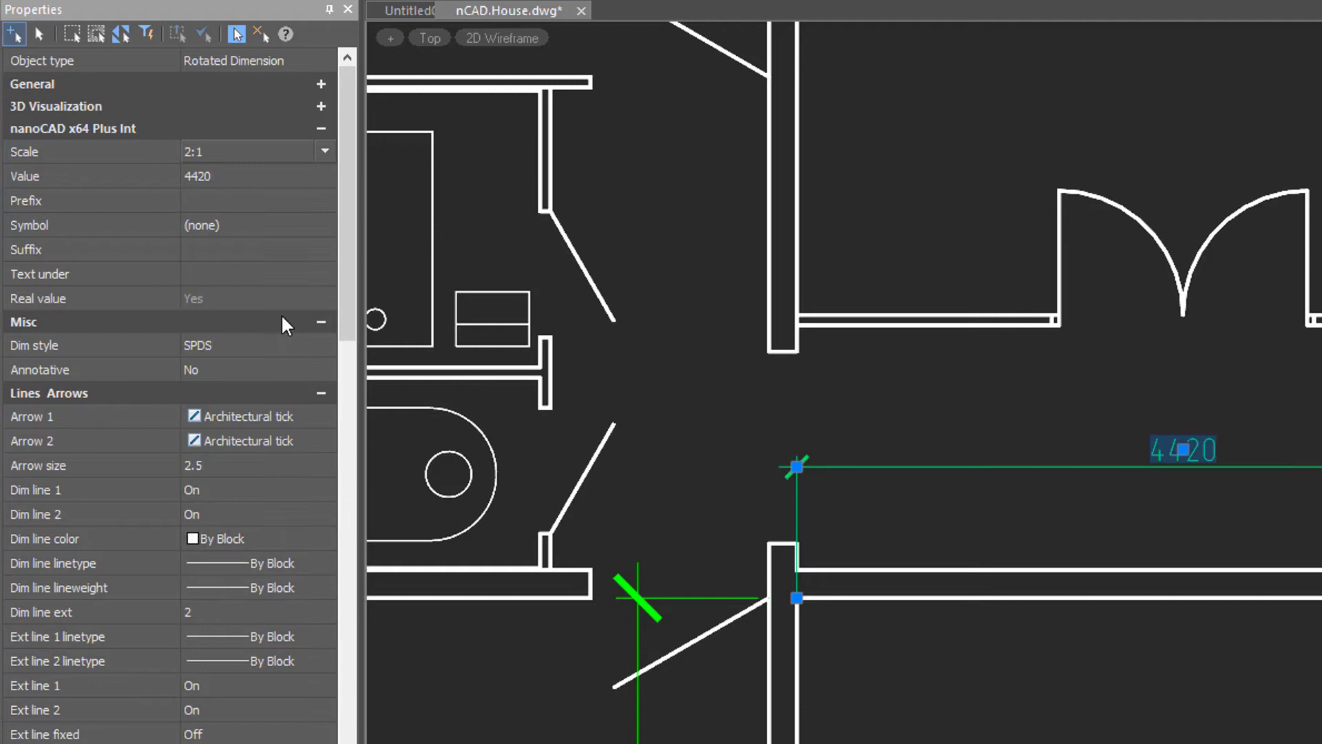
Override the value of the 4420 dimension with 2210, and switch it back to its real value.
left_click(265, 175)
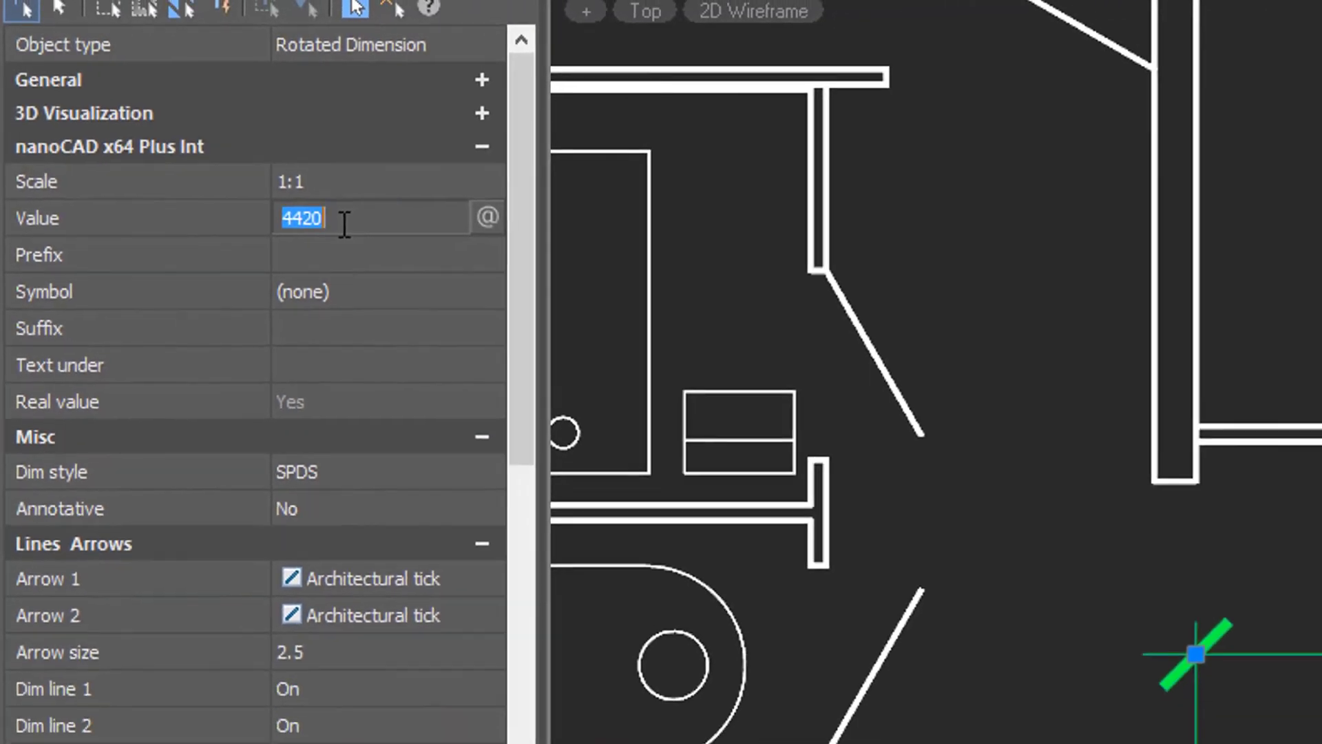
type("2210")
key("Tab")
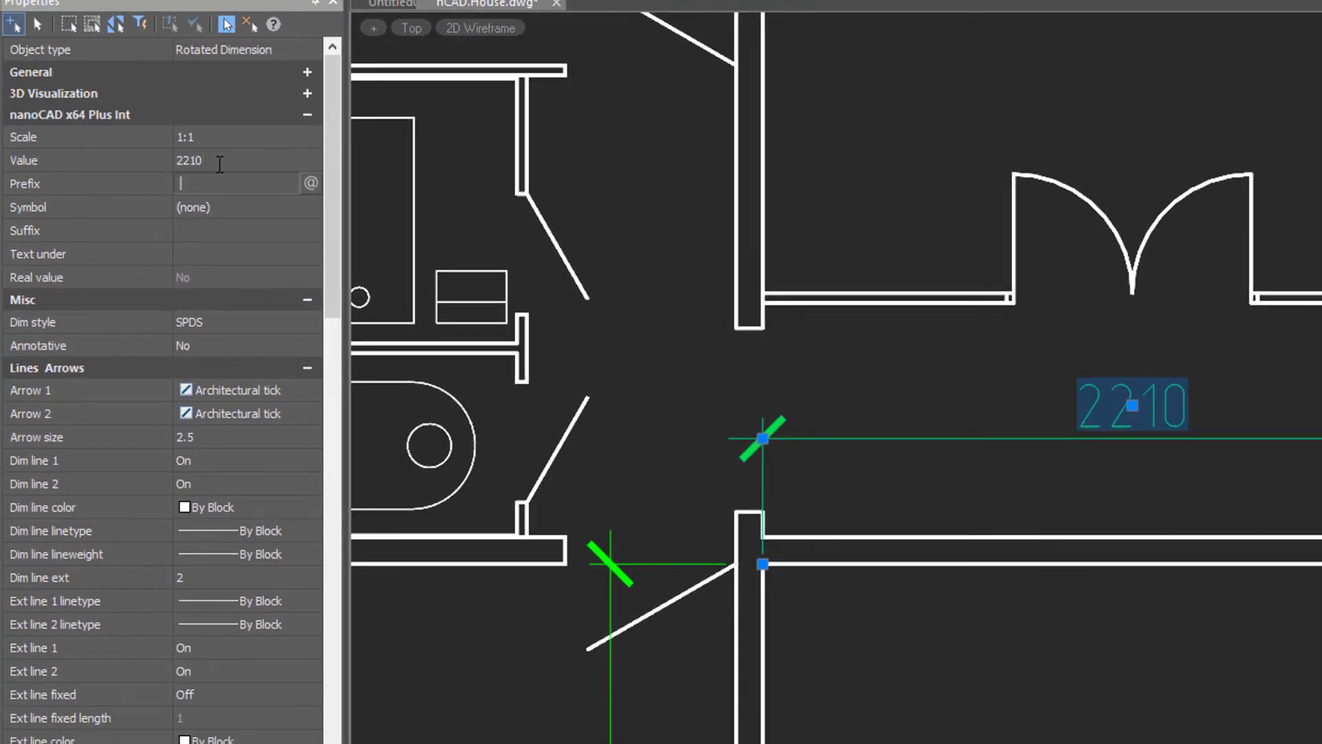
double_click(208, 280)
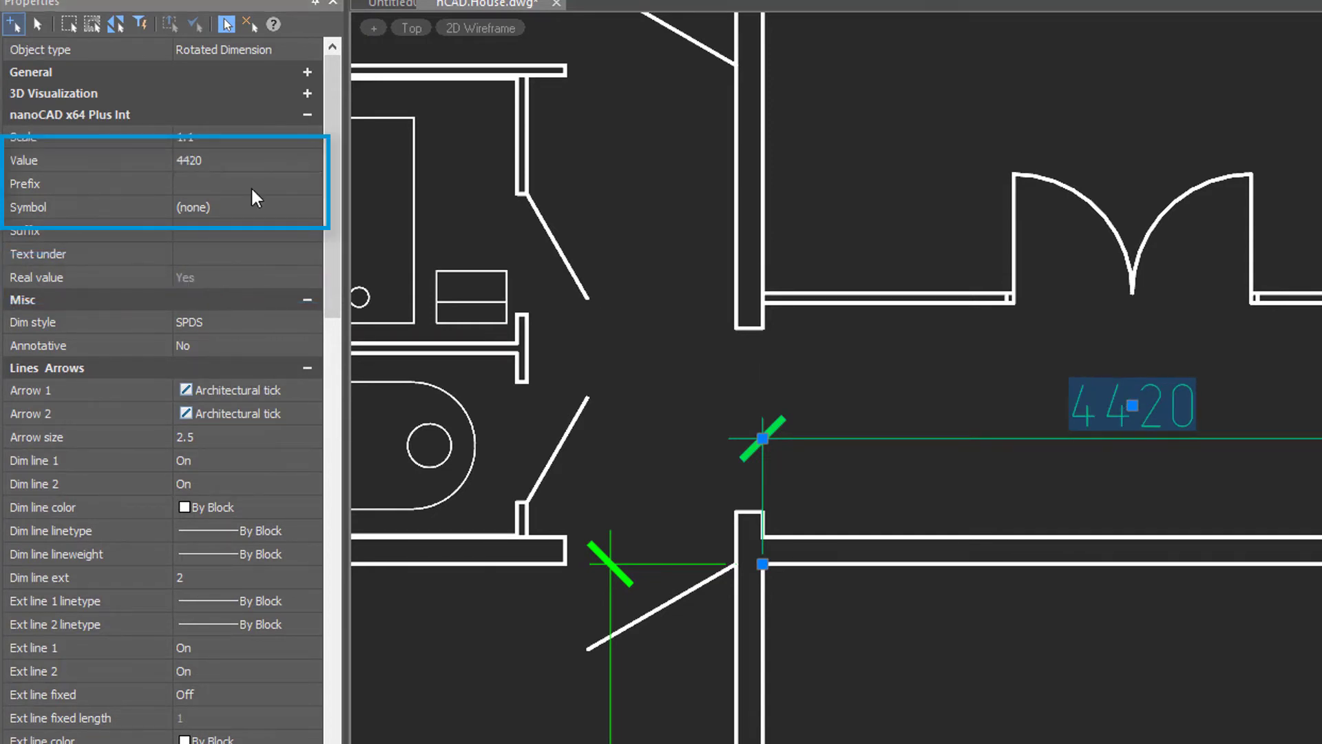
Add the prefix "Length -" to the 4420 dimension.
type("Len")
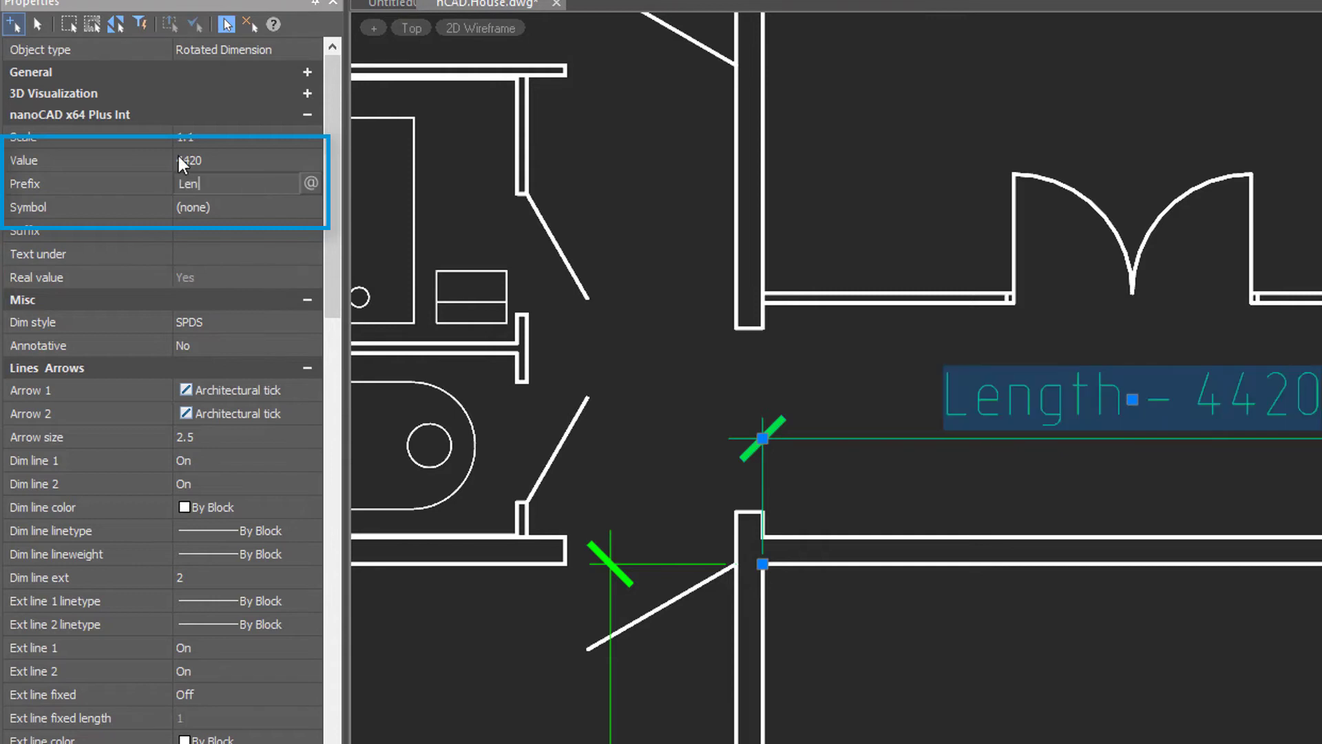
Change the prefix of the 4420 dimension to "Length =" and add the suffix "mm".
type("gth =")
key("Return")
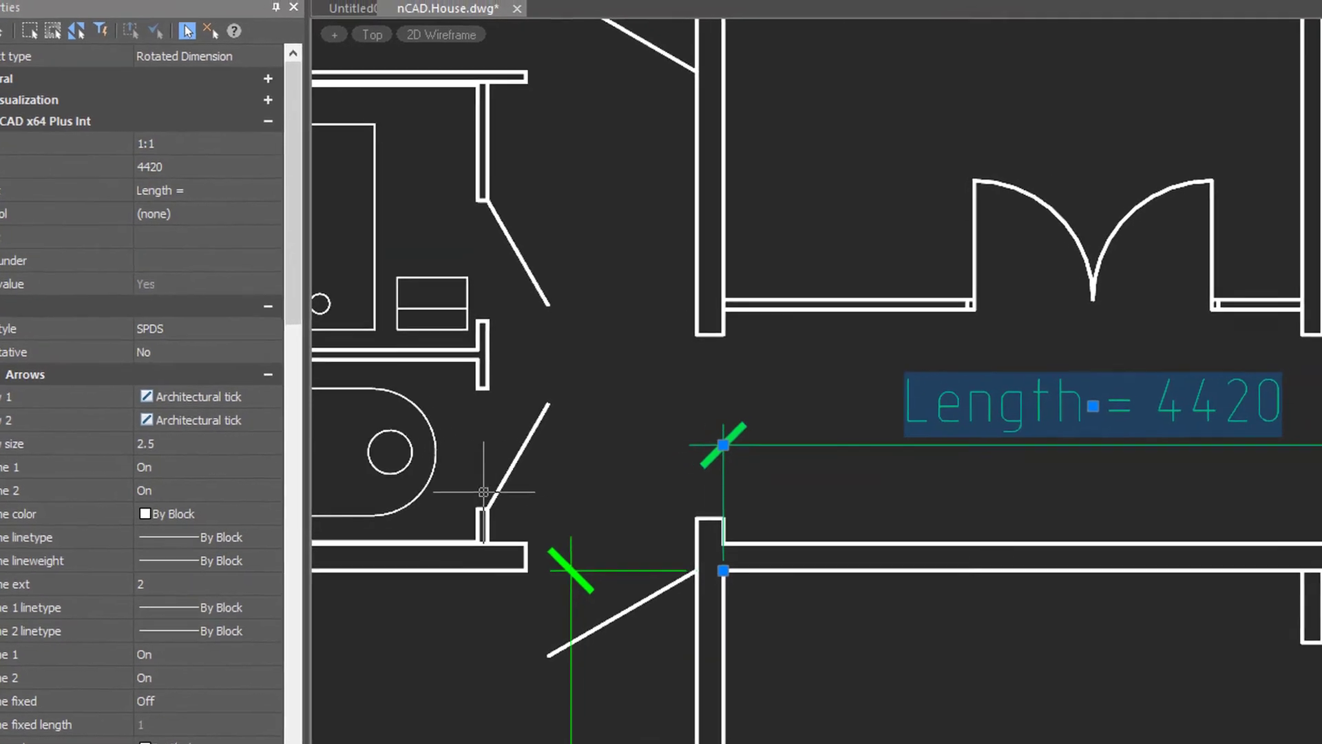
left_click(150, 243)
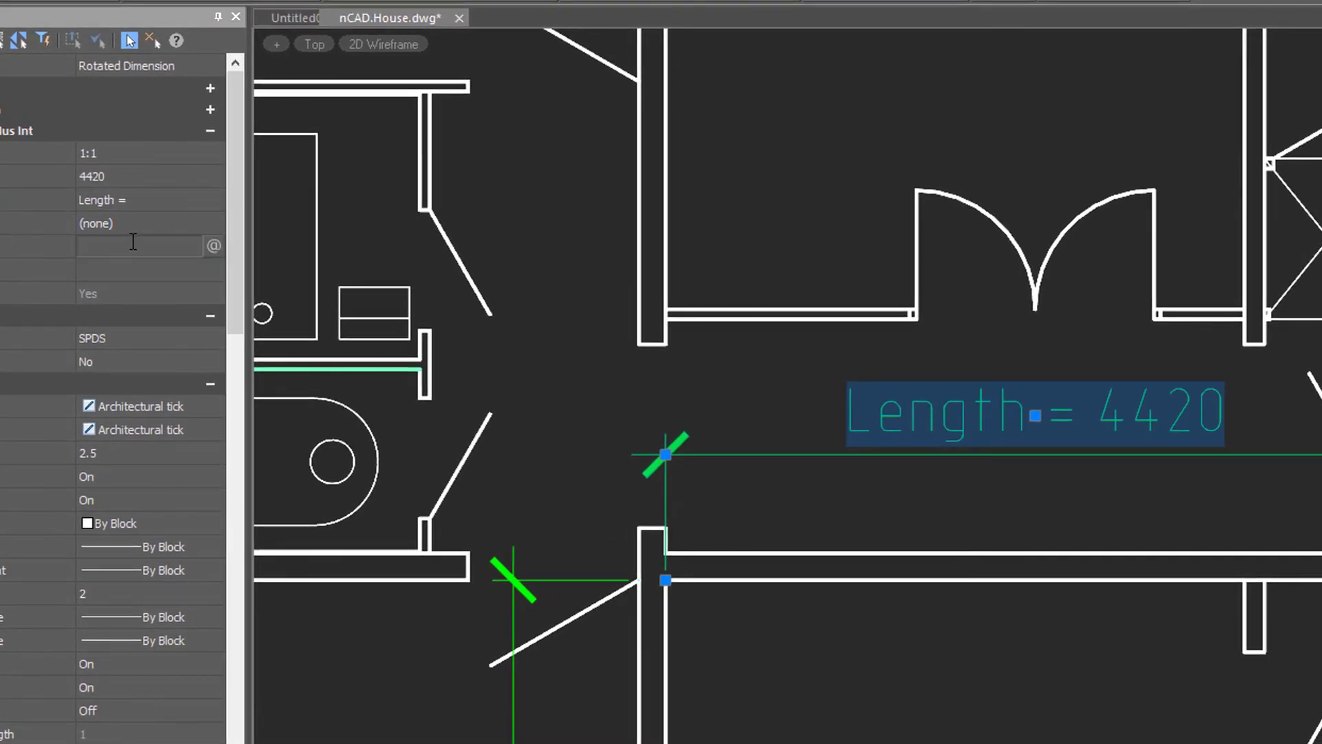
type("mm")
Add the text "Bearing Wall" under the dimension line of the 4420 dimension.
left_click(119, 266)
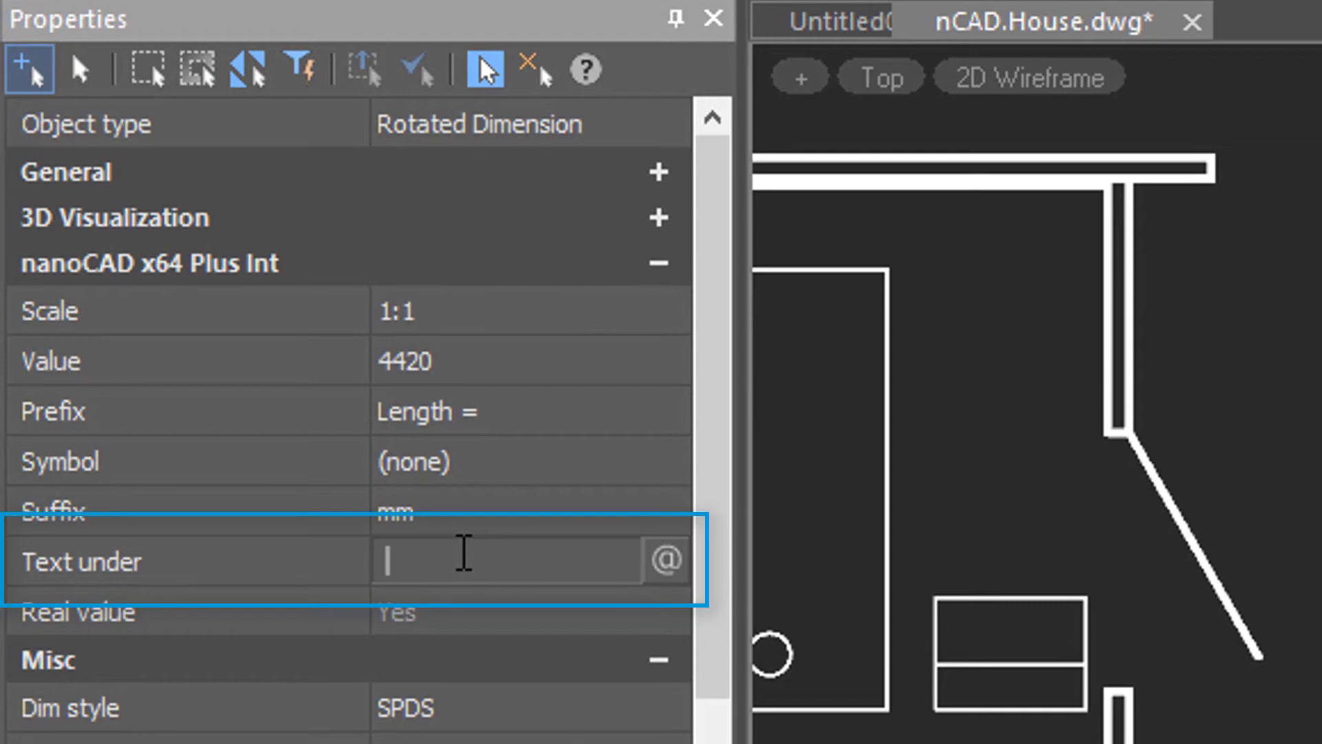
type("Bearing Wall")
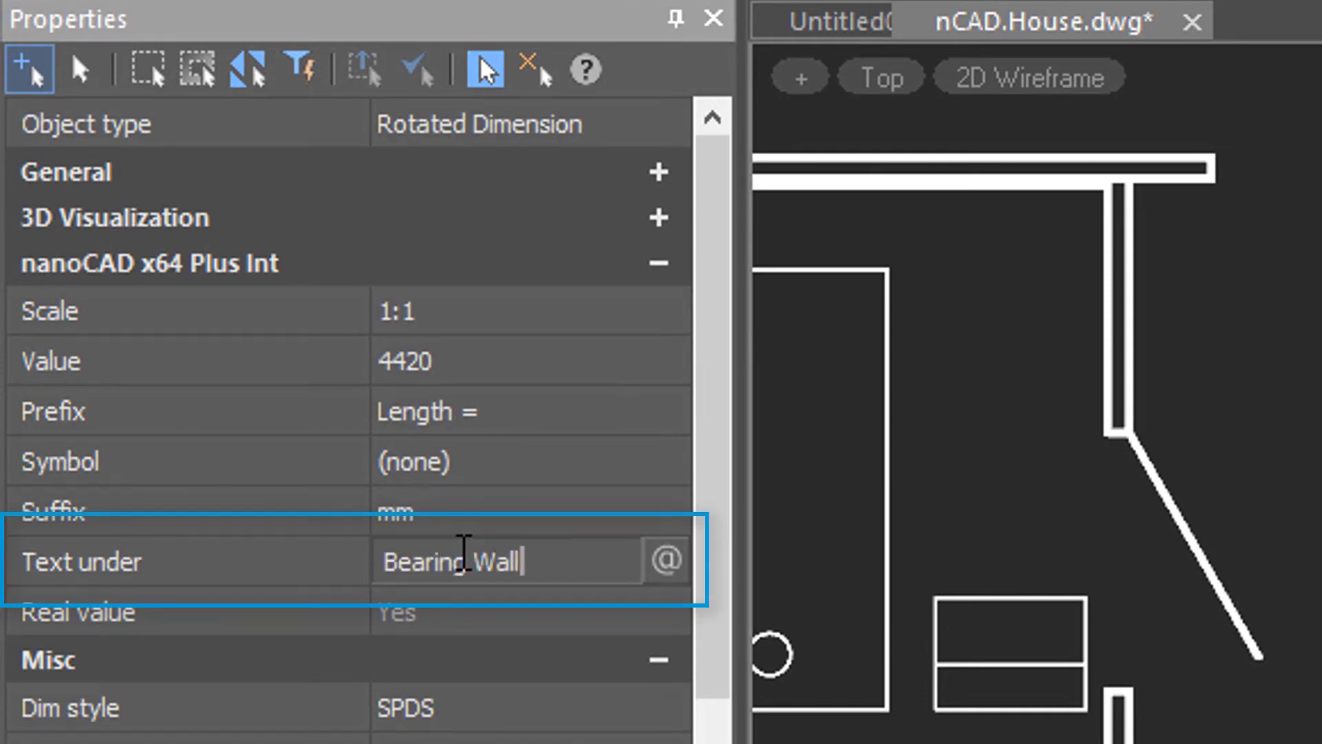
key("Return")
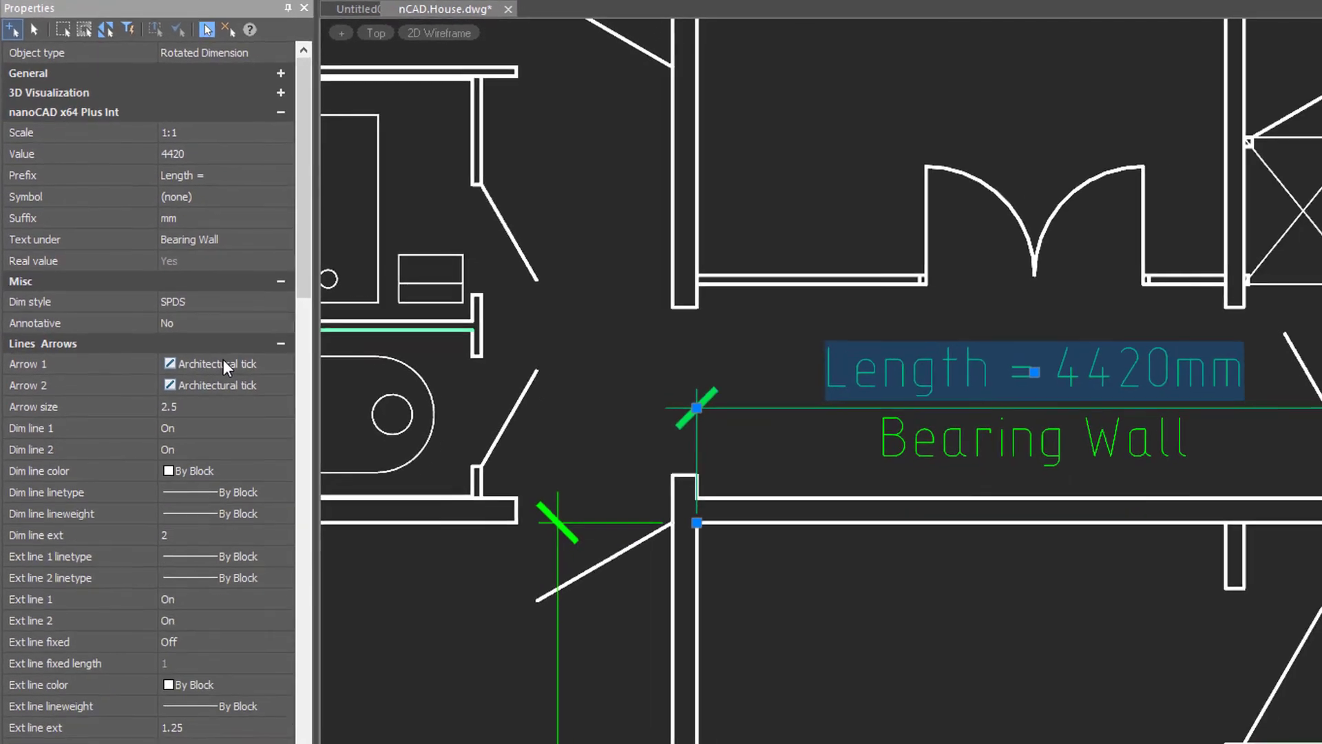
Set the 4420 dimension's first arrow to Closed filled and its second arrow to Origin indicator.
left_click(370, 599)
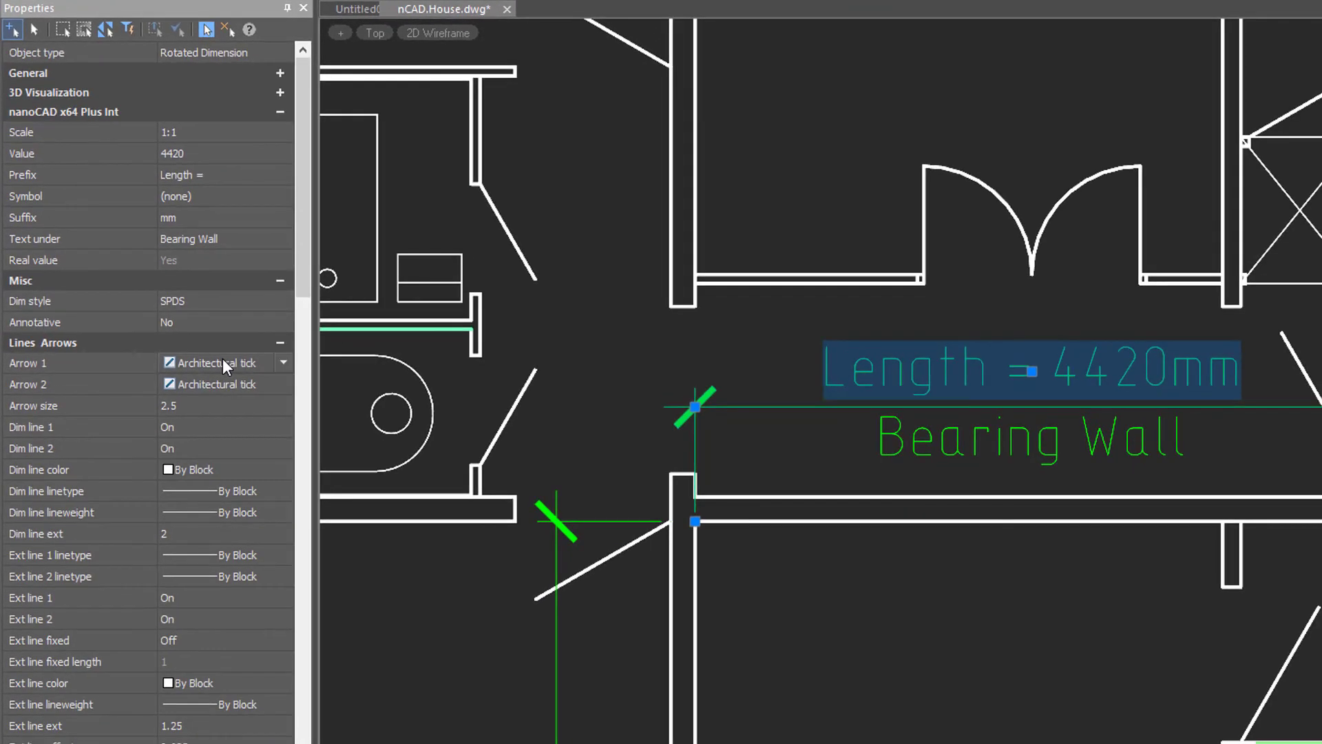
left_click(283, 361)
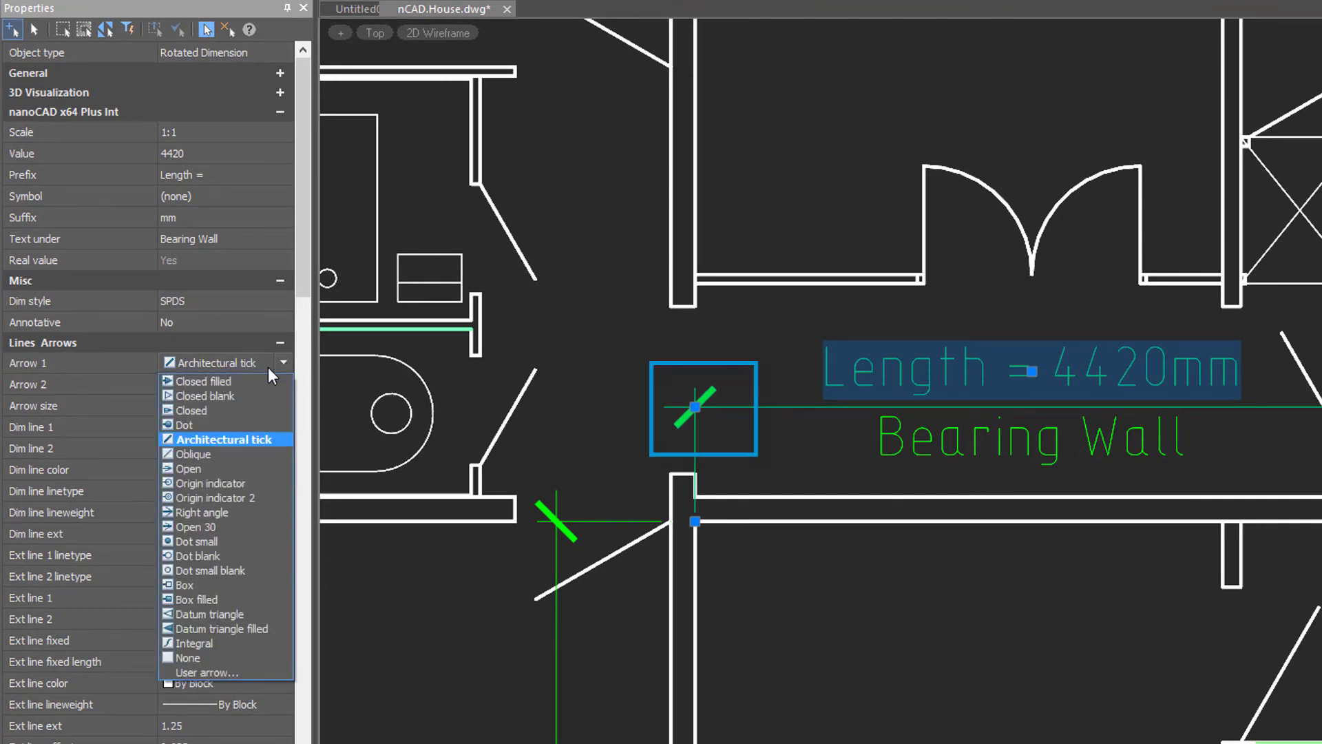
left_click(259, 381)
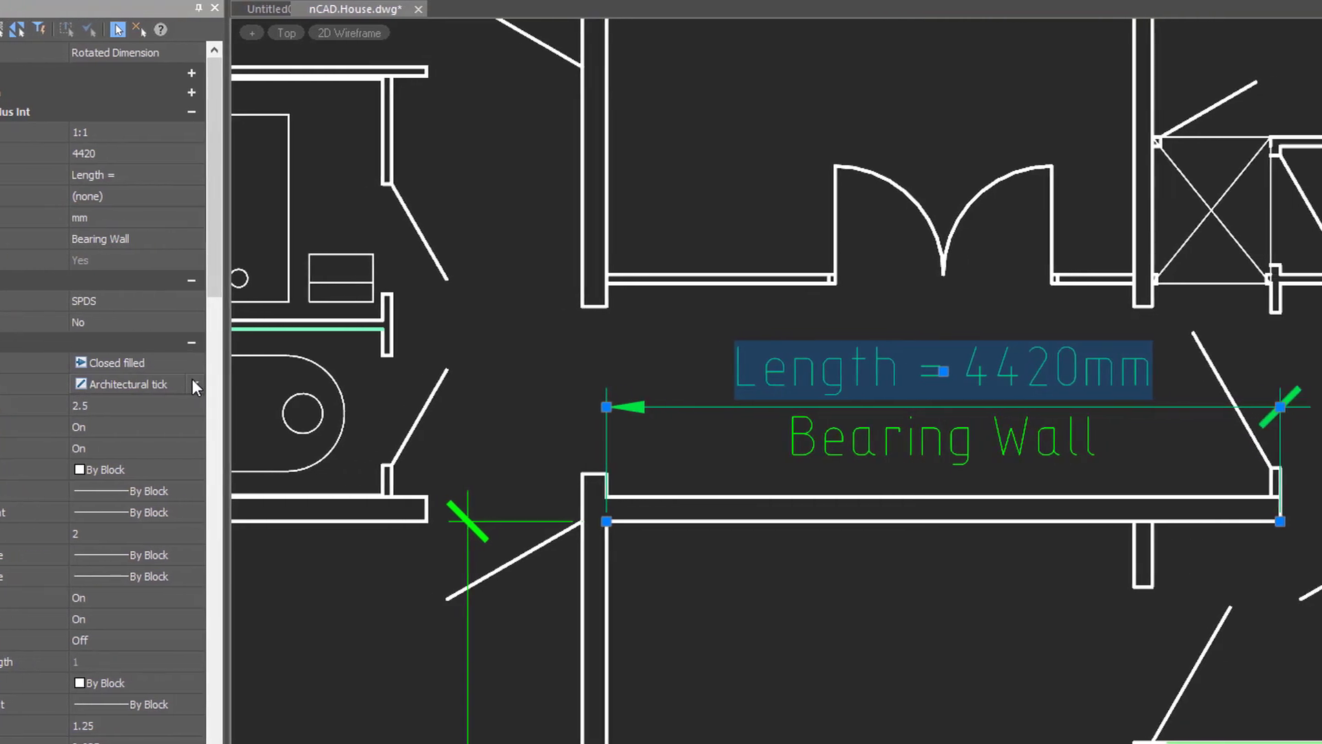
left_click(195, 383)
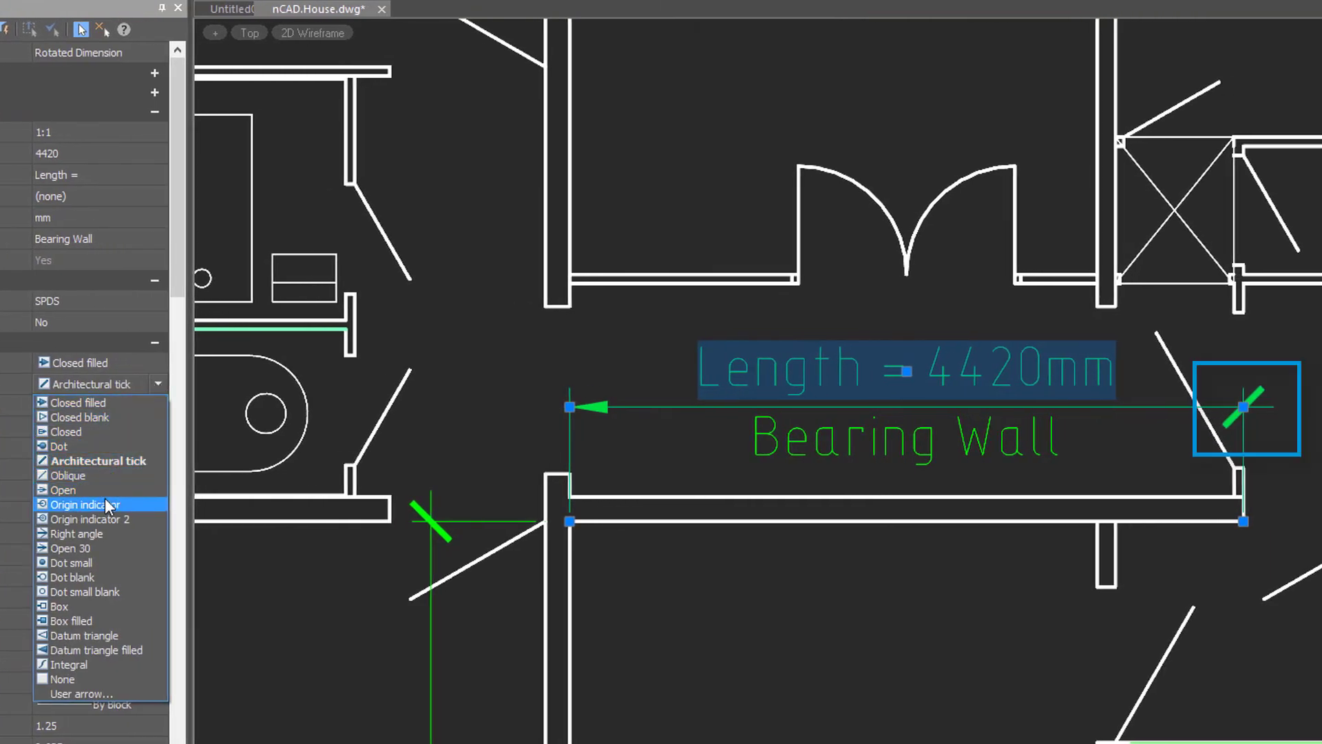
left_click(104, 502)
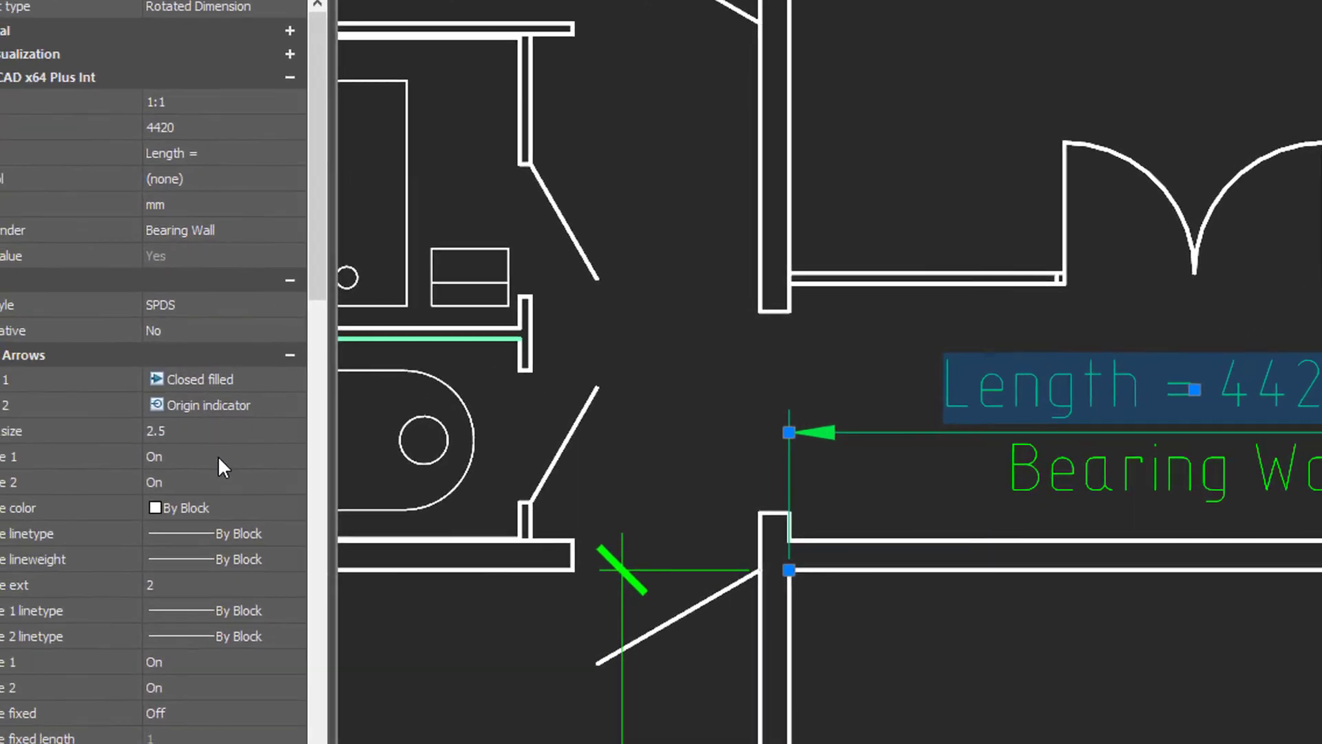
Turn off dimension line 1 of the 4420 dimension and set its dimension line color to red.
left_click(293, 455)
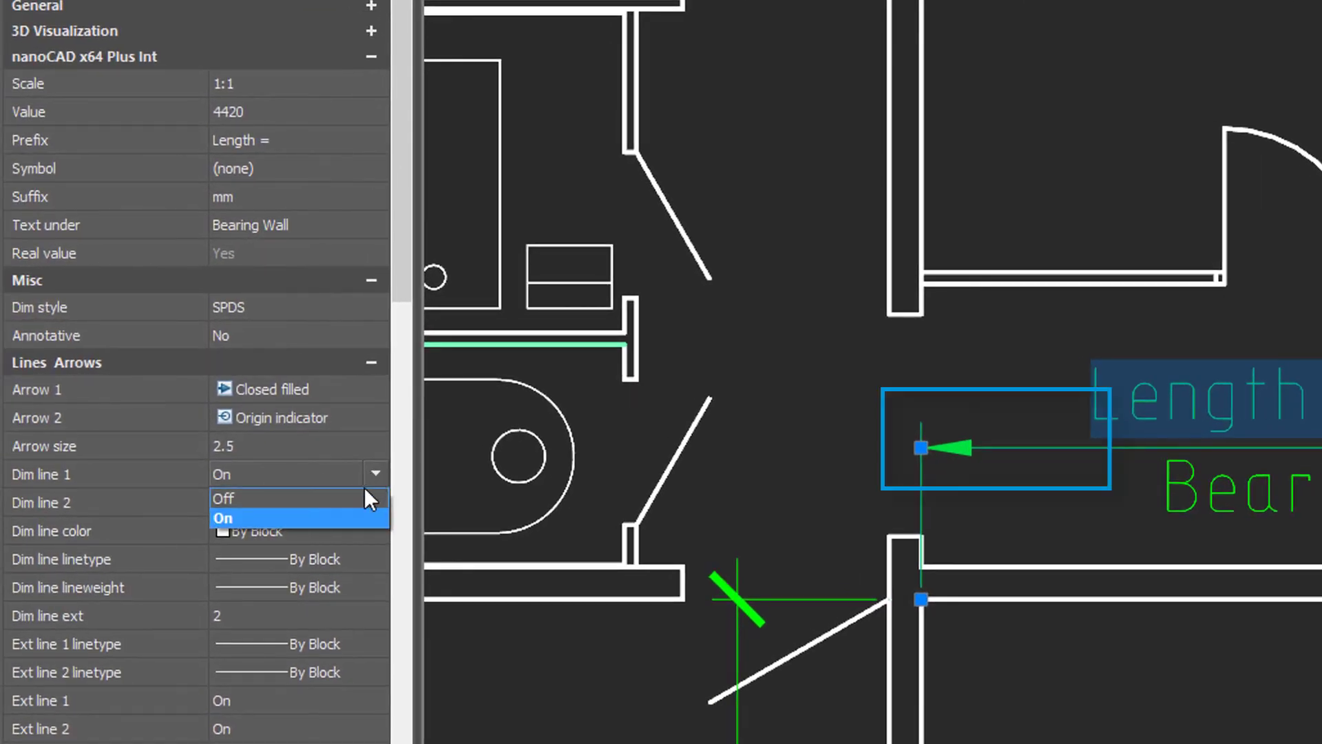
left_click(365, 495)
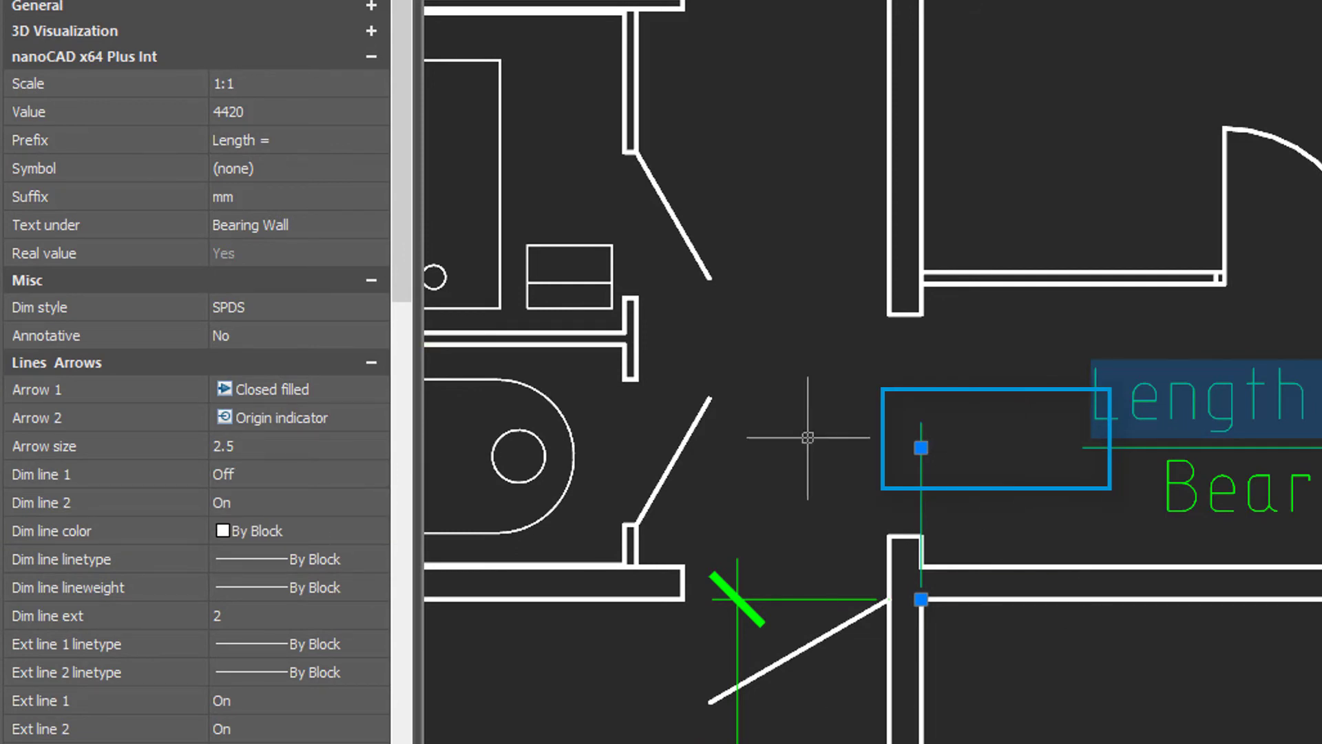
left_click(374, 530)
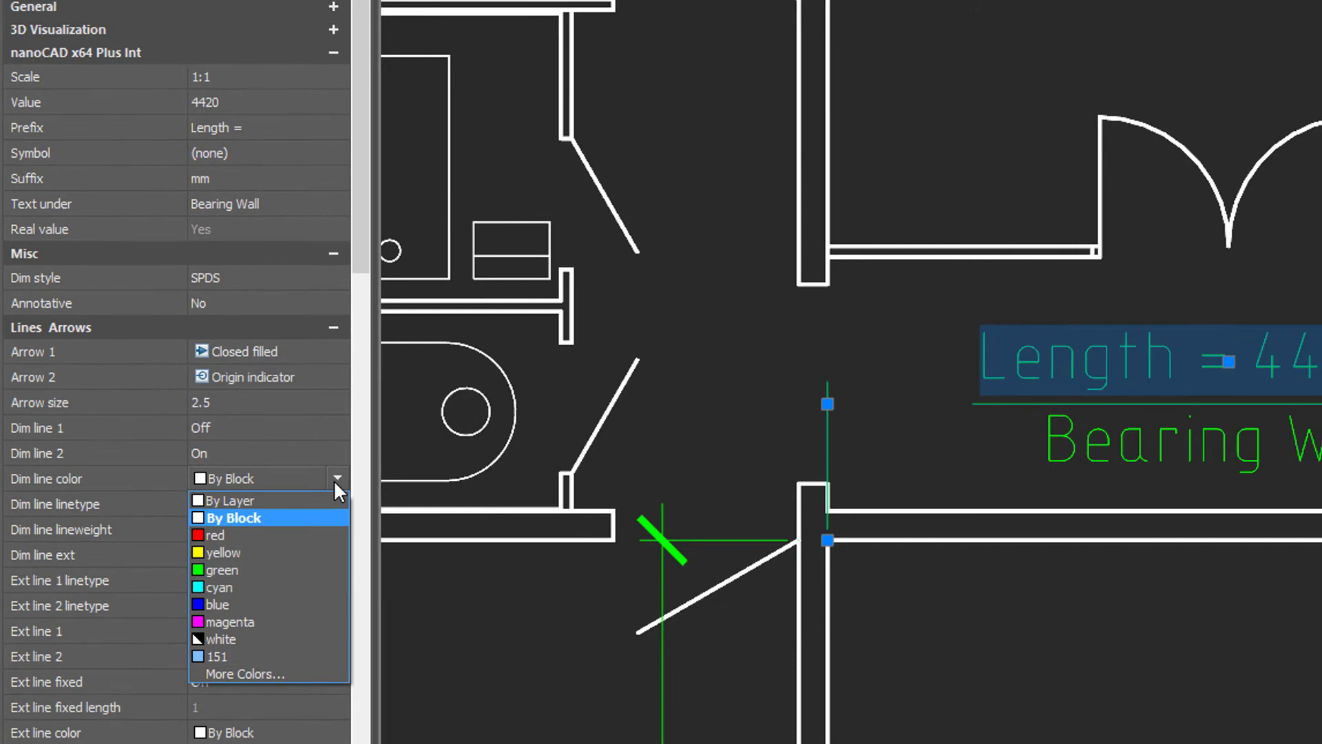
left_click(311, 535)
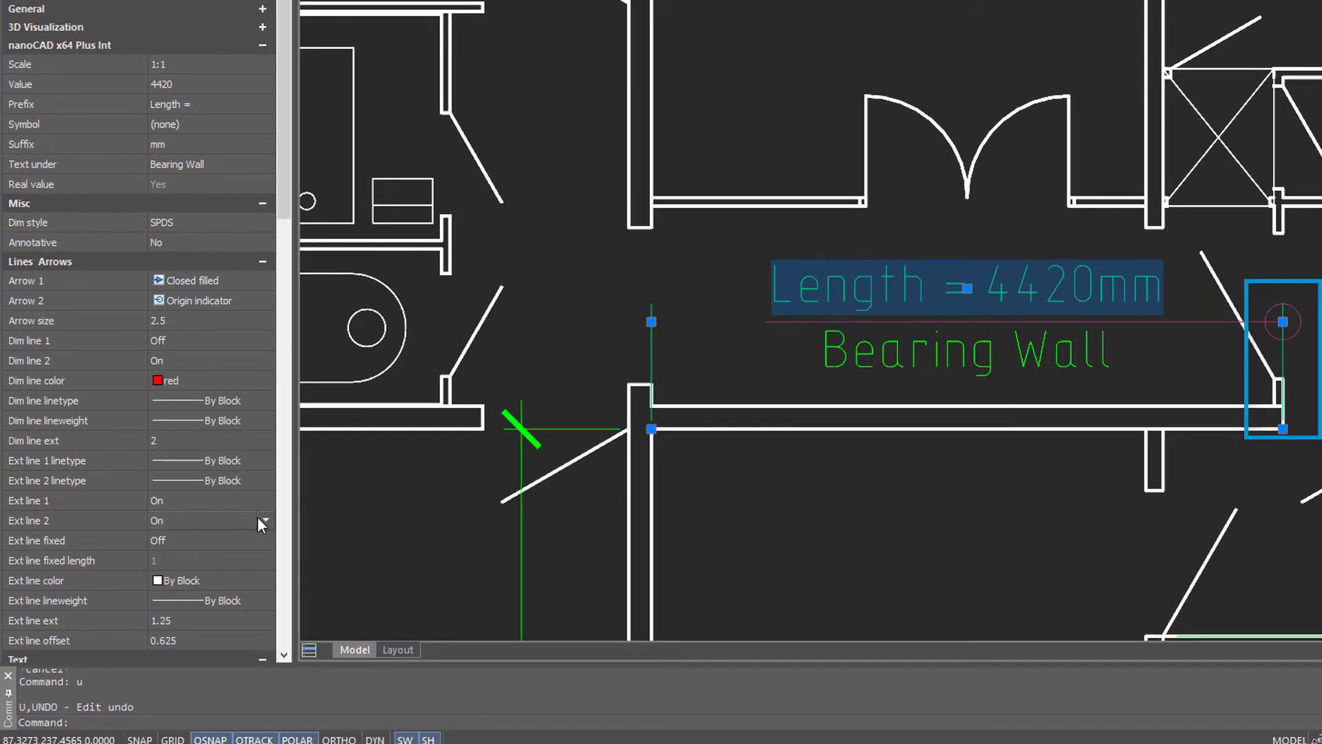
Turn off extension line 2 of the 4420 dimension and collapse the nanoCAD, Misc and Lines Arrows property groups.
left_click(264, 519)
left_click(255, 531)
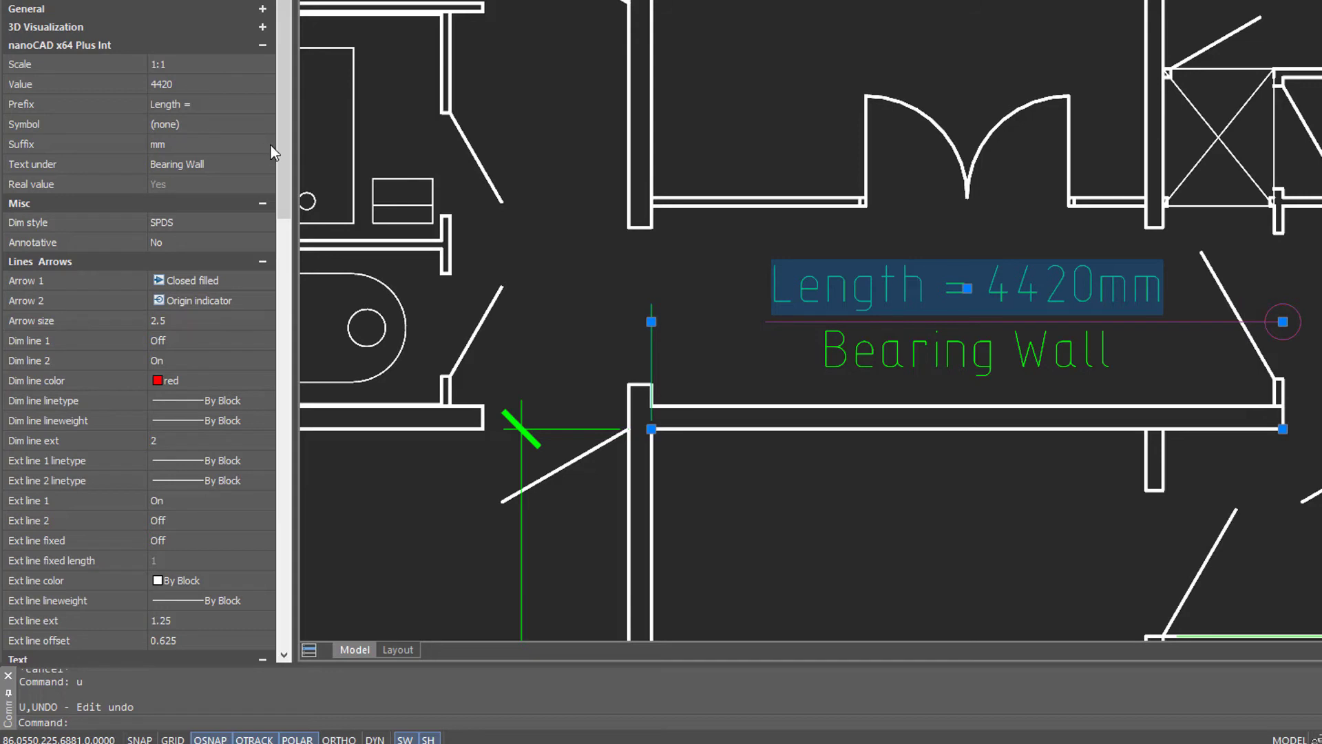
left_click(260, 47)
left_click(257, 63)
left_click(253, 81)
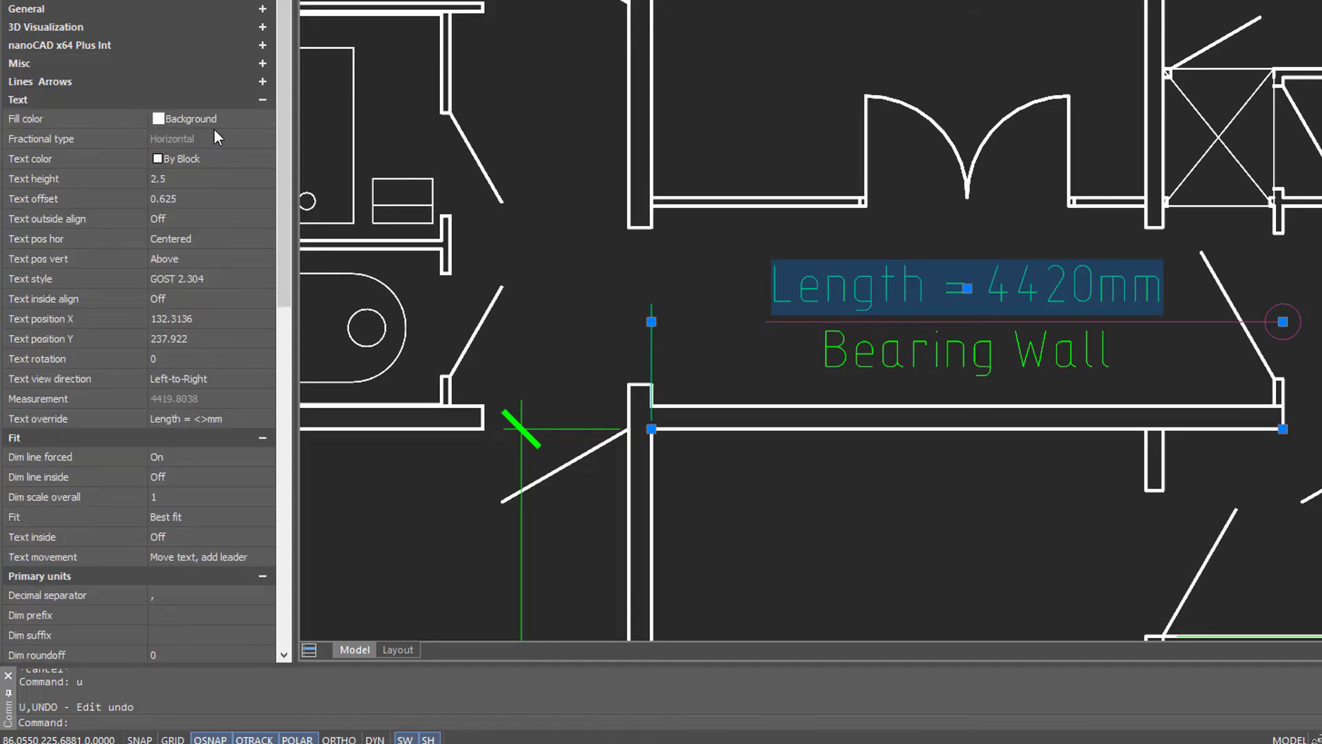
Set the 4420 dimension's text fill color to yellow and its text rotation to 90.
left_click(213, 119)
left_click(263, 117)
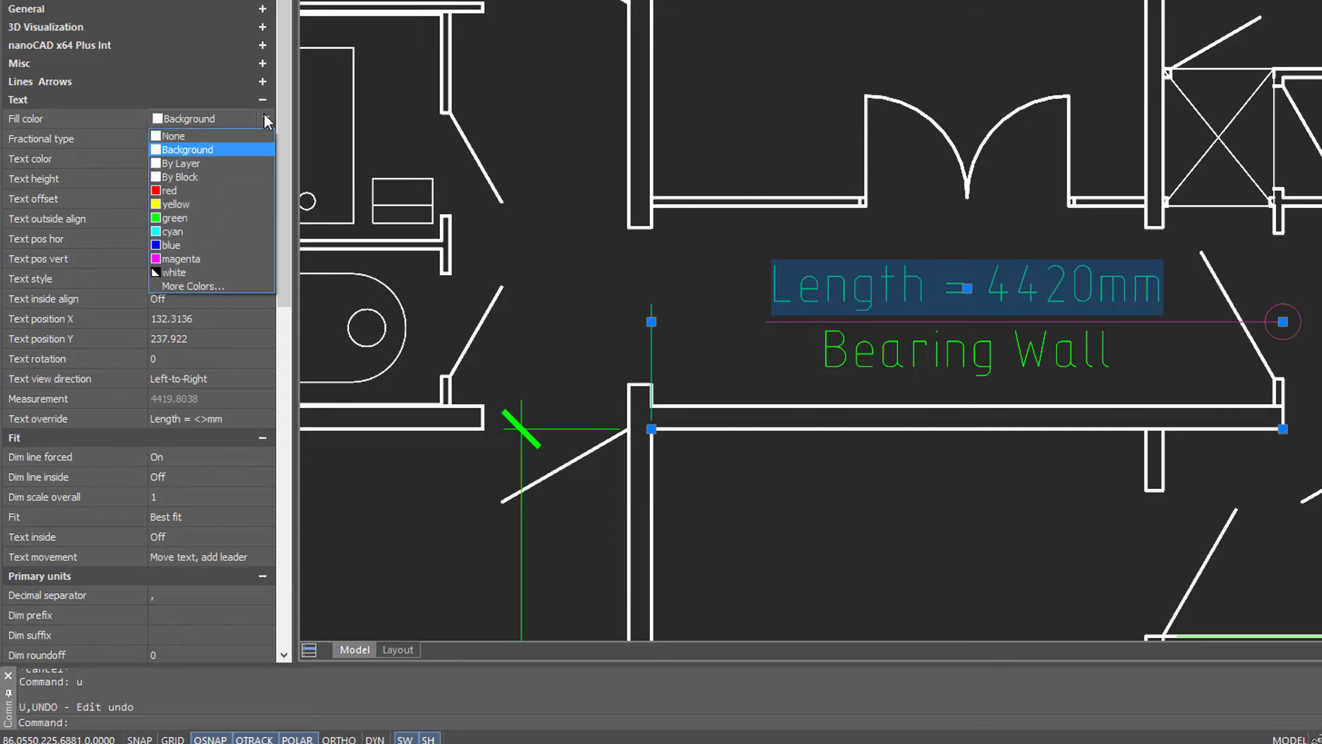
left_click(219, 204)
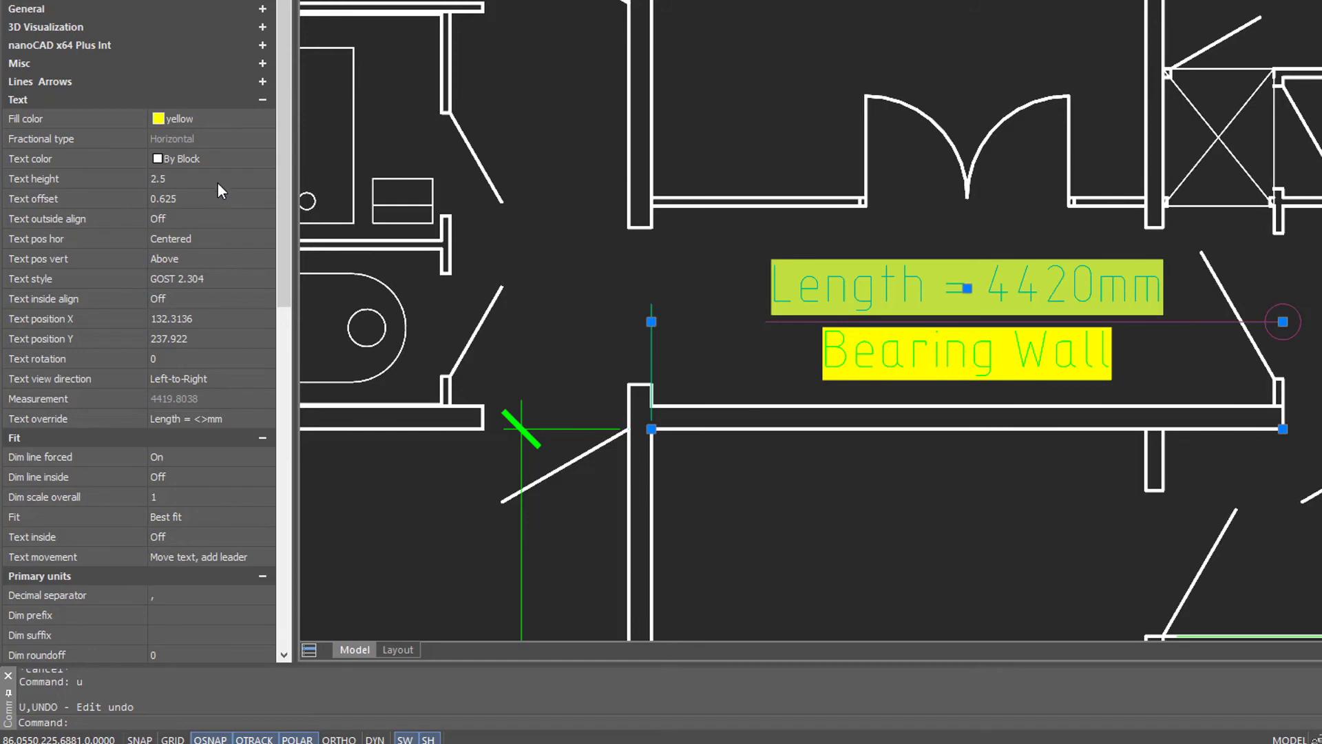
left_click(214, 357)
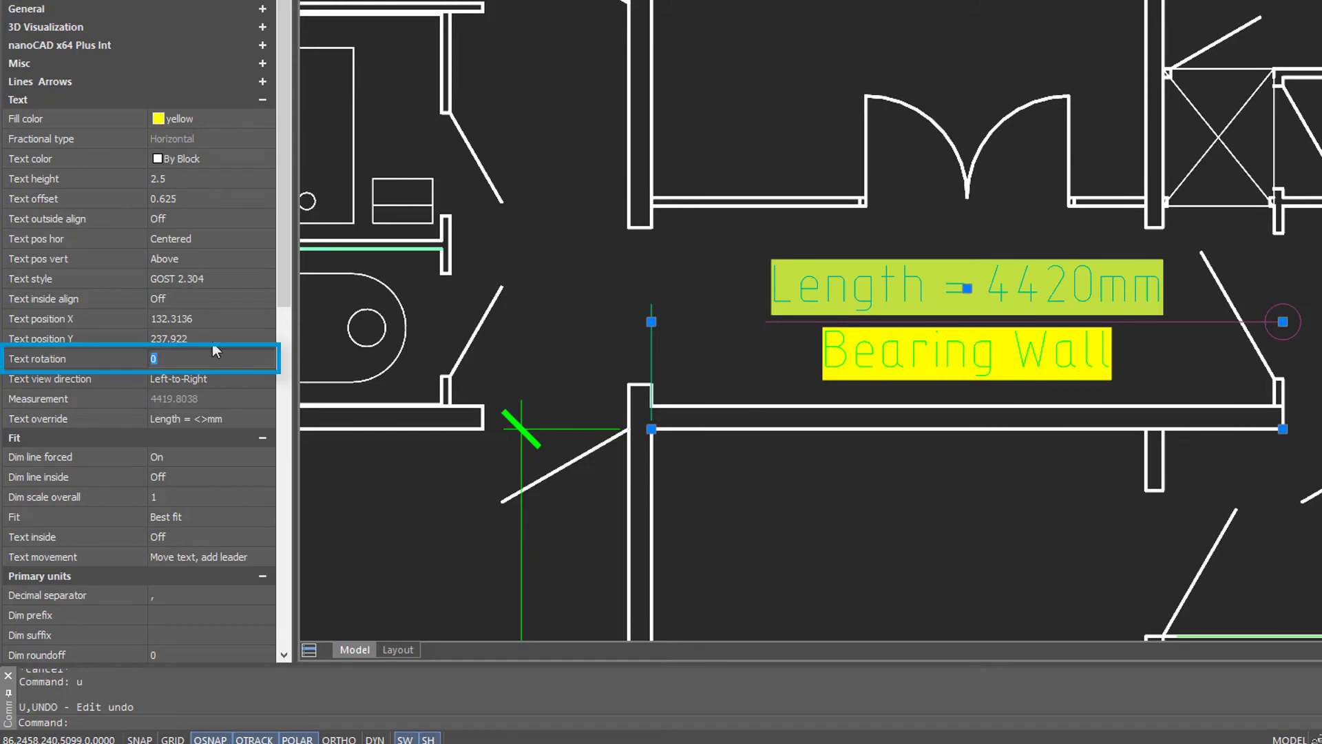
type("90")
key("Return")
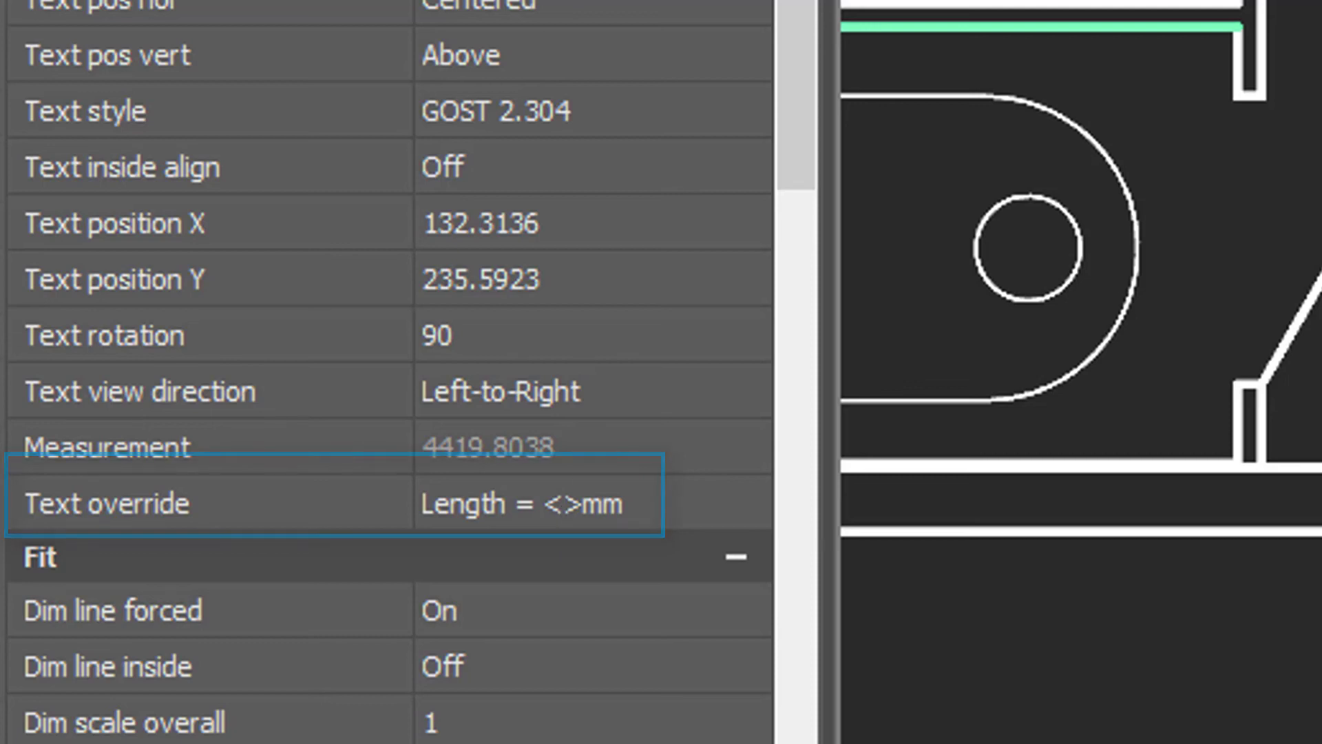
In the dimension's primary units, set the decimal separator to "." and the roundoff to 1.
scroll(615, 76, "down", 5)
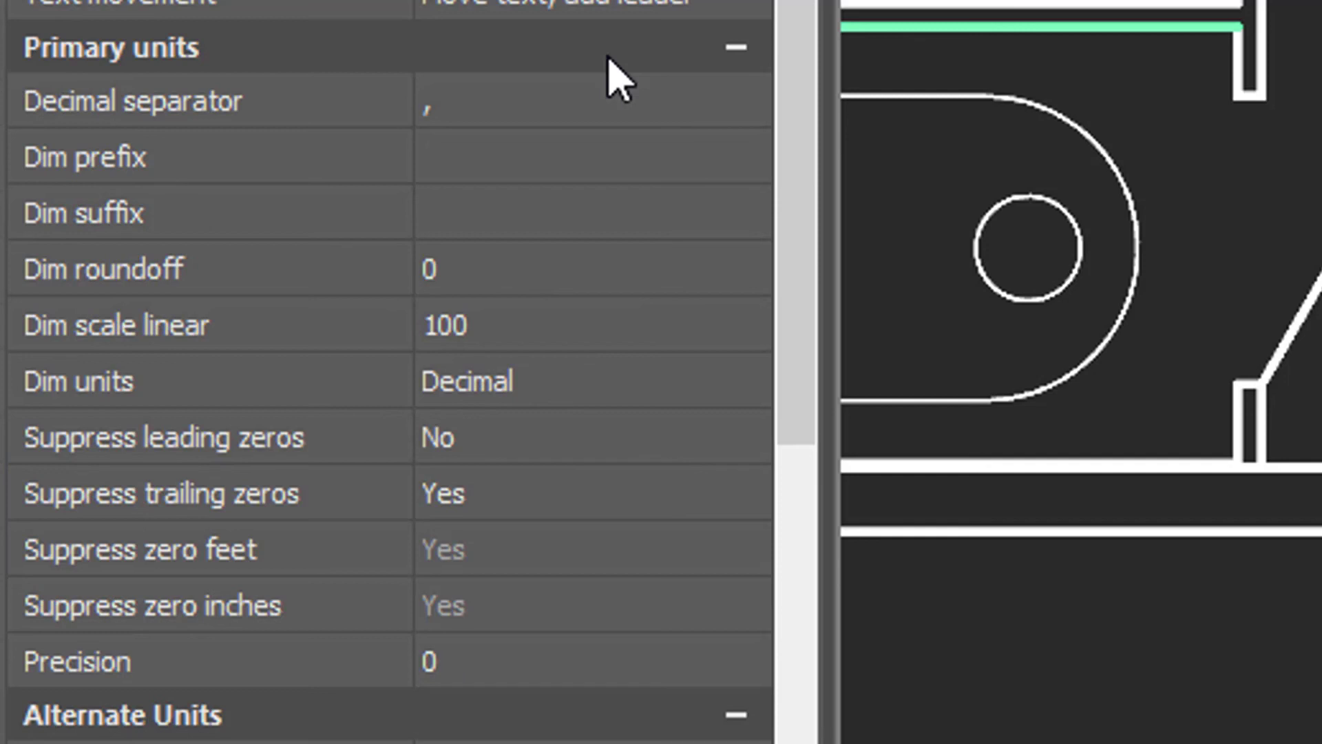
left_click(605, 99)
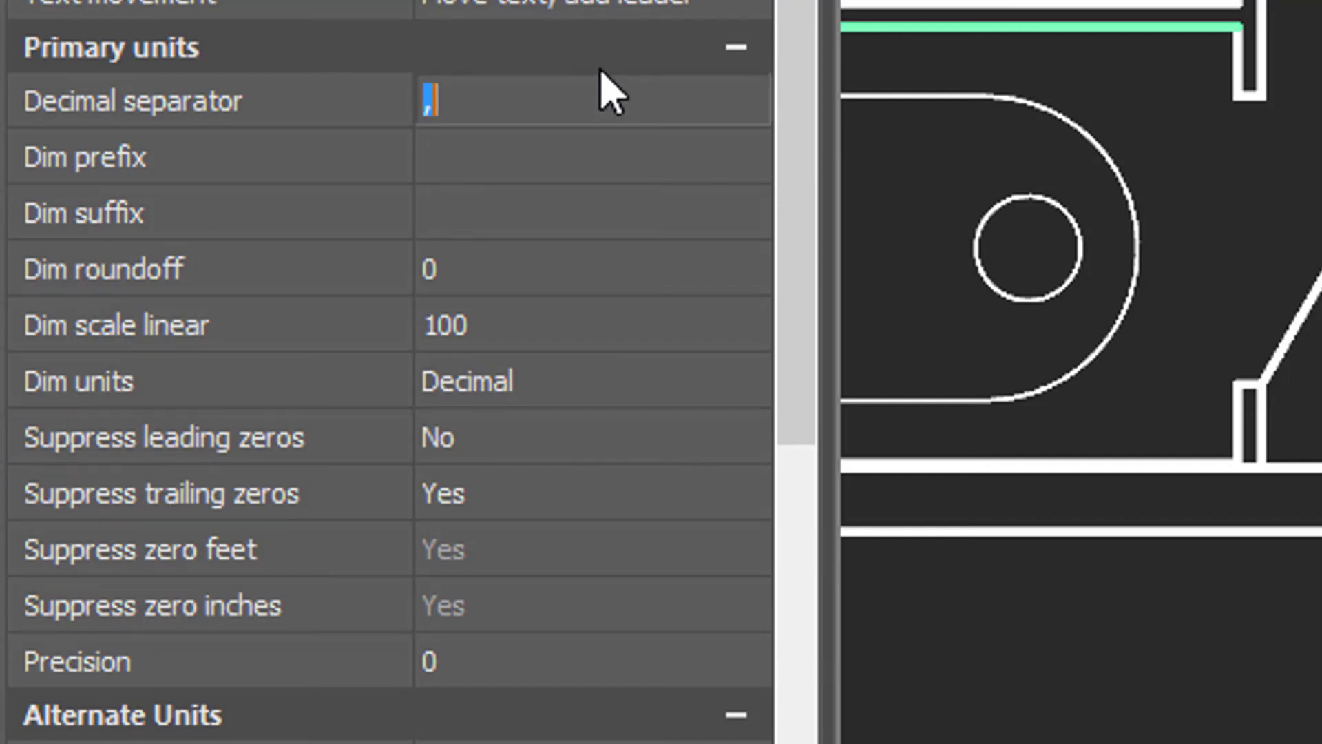
type(".")
left_click(581, 141)
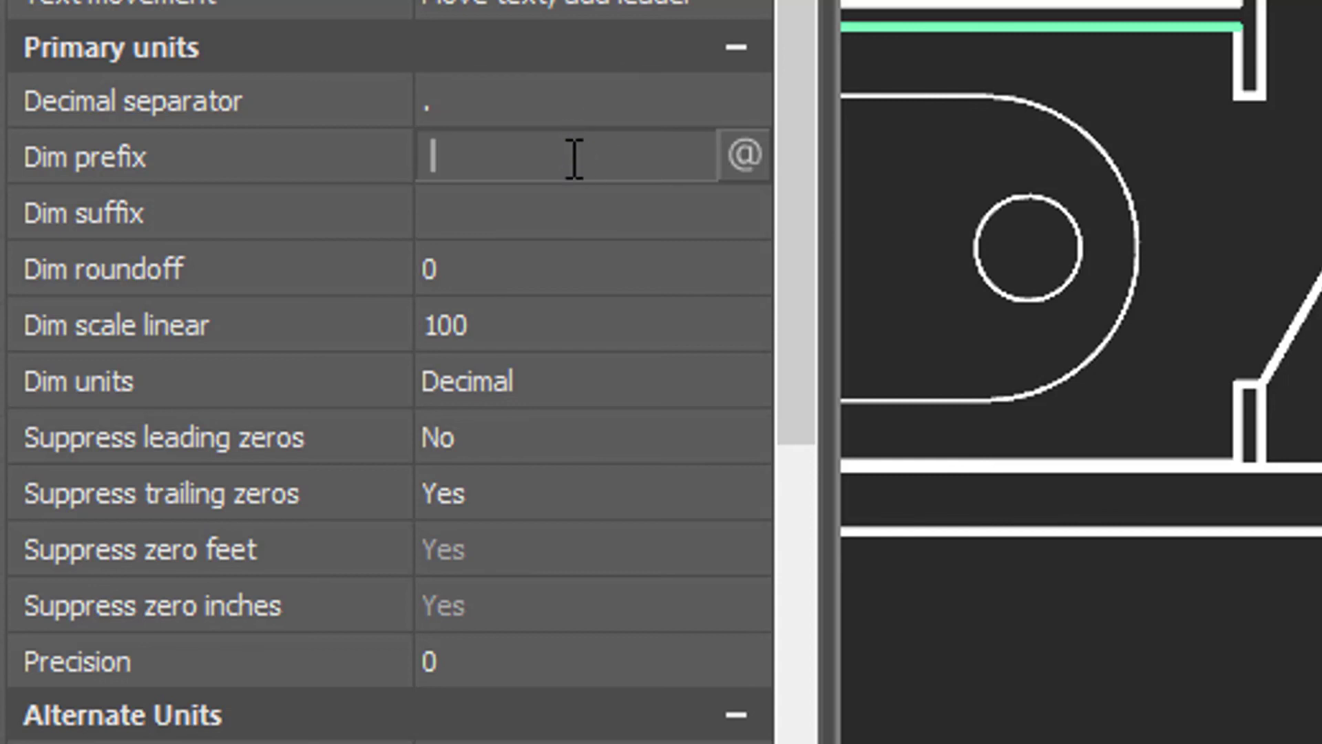
left_click(756, 275)
type("1")
key("Tab")
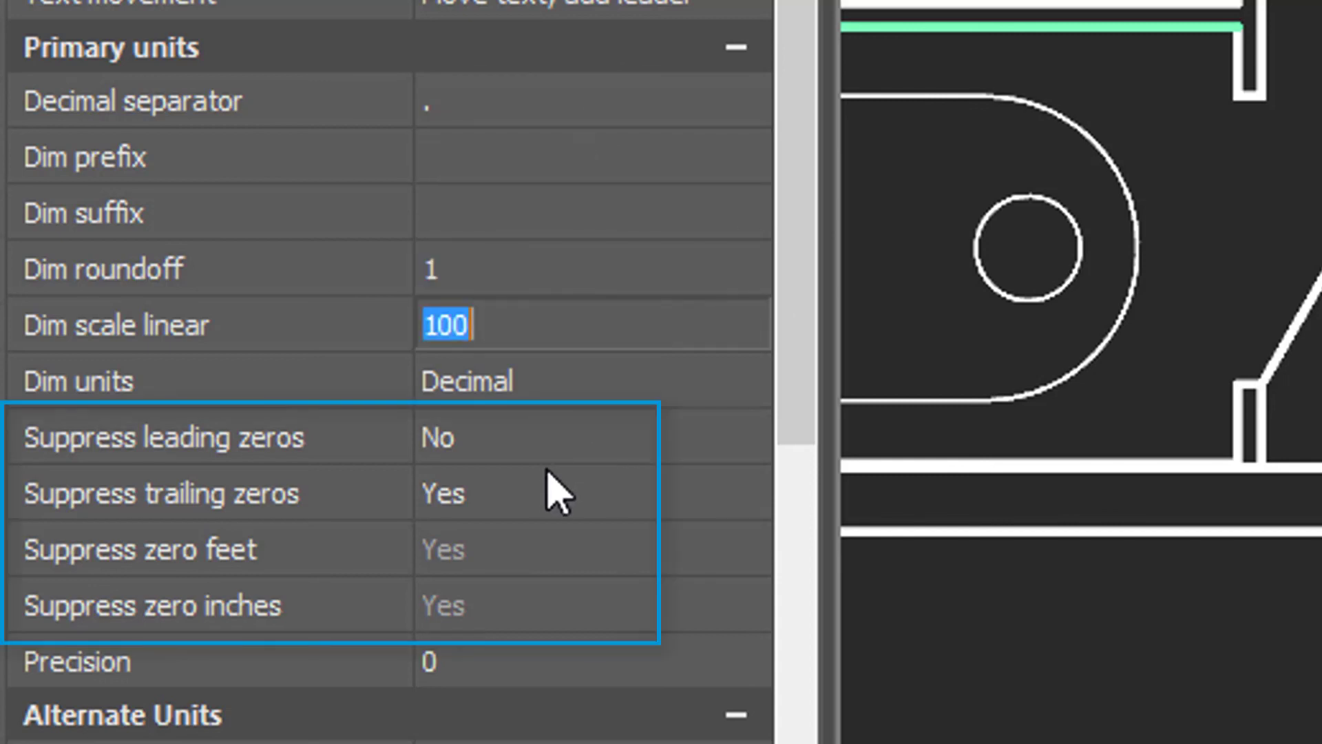